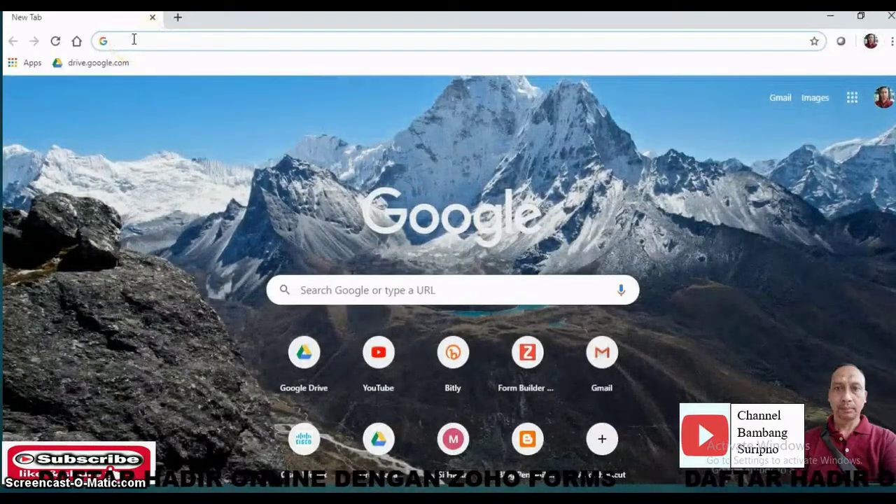
- Load zoho.com/forms from the Chrome address bar's zoho suggestion
{"action": "type", "text": "zoho.com/forms/"}
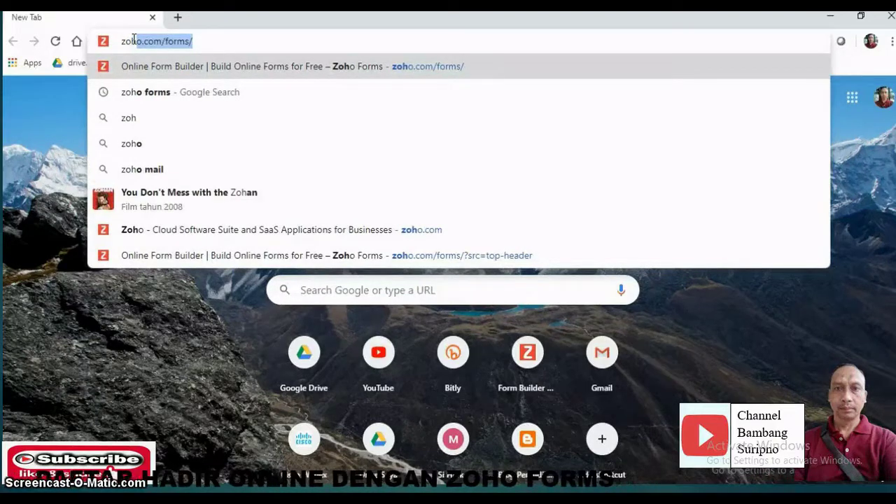
{"action": "key", "text": "Return"}
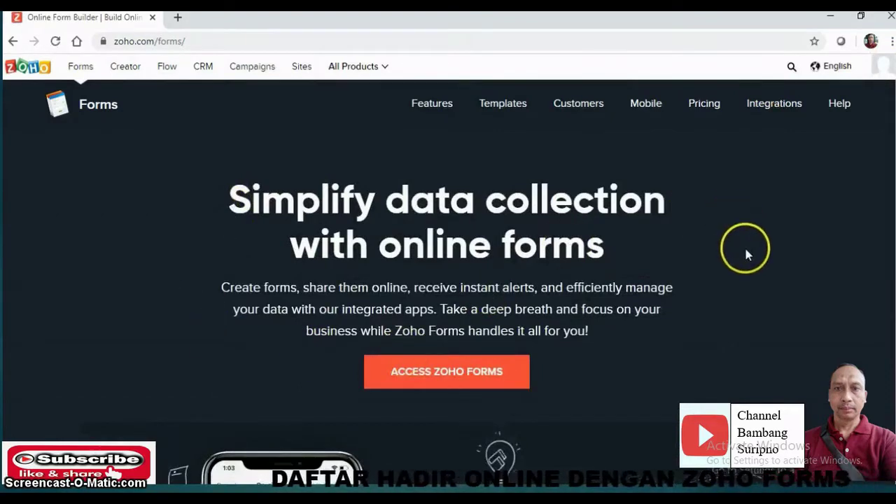
- Enter Zoho Forms to reach the All Forms dashboard listing KANTUNG TUGAS PAKET 4
{"action": "left_click", "coordinate": [443, 372]}
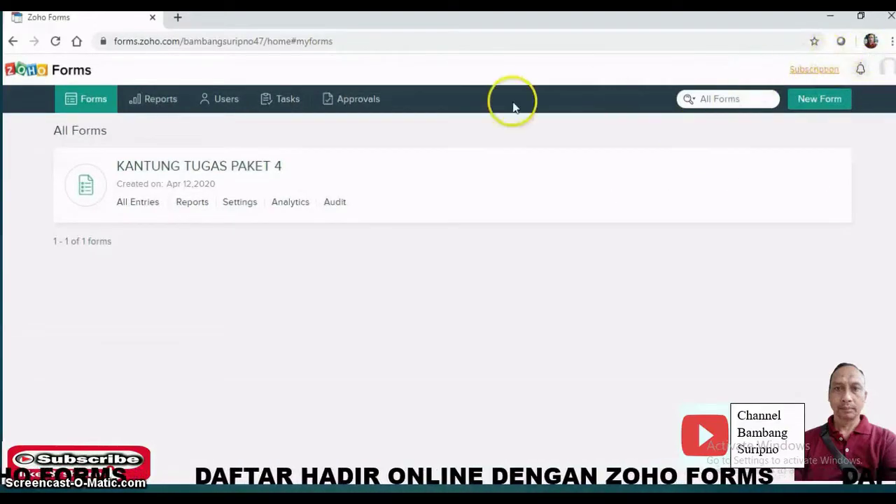
{"action": "mouse_move", "coordinate": [492, 154]}
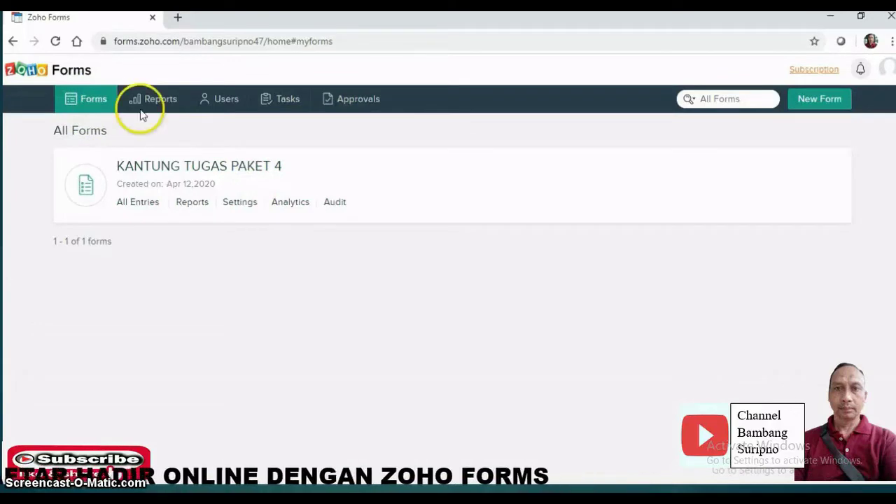
- Start a blank form named DAFTAR HADIR KKG MADUKORO KECAMATAN BOGOREJO, SABTU 2 MEI 2020
{"action": "left_click", "coordinate": [820, 100]}
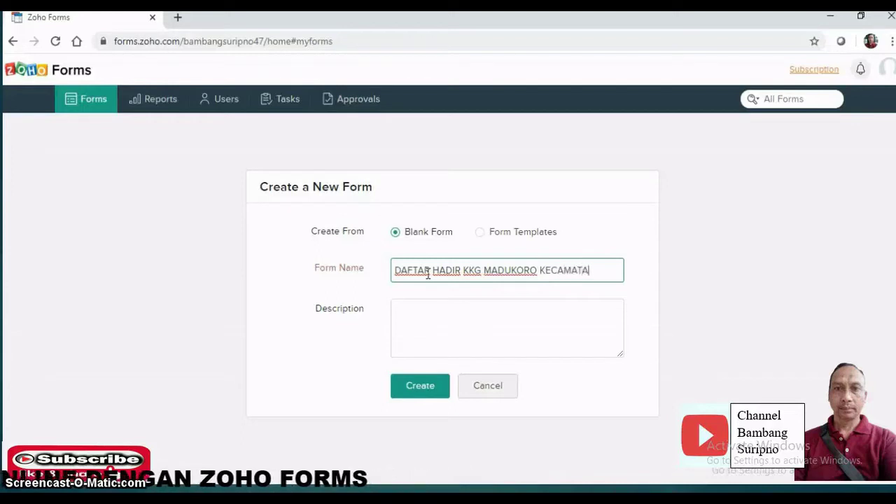
{"action": "type", "text": "KECAMATAN BOGOREJO"}
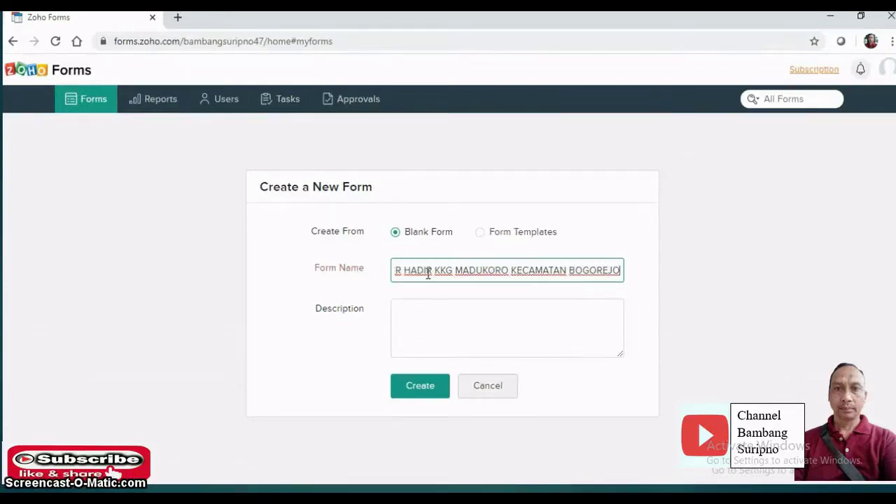
{"action": "type", "text": ". "}
{"action": "type", "text": "SAB"}
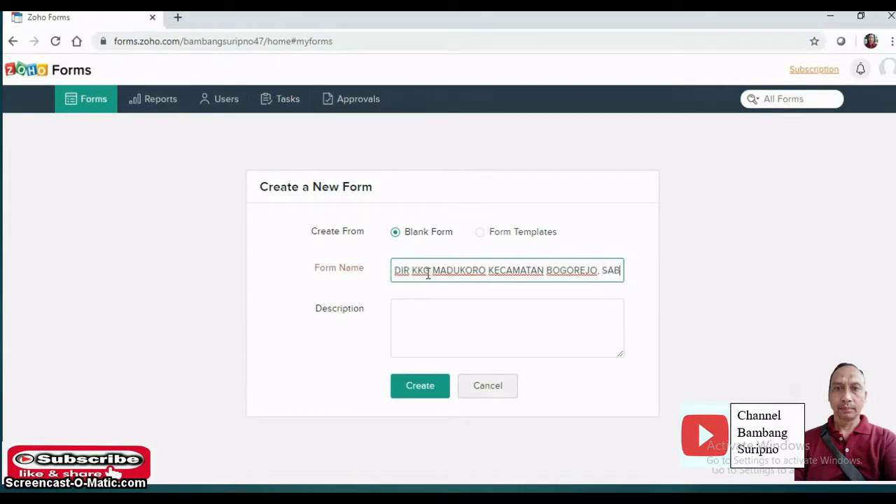
{"action": "type", "text": "TU"}
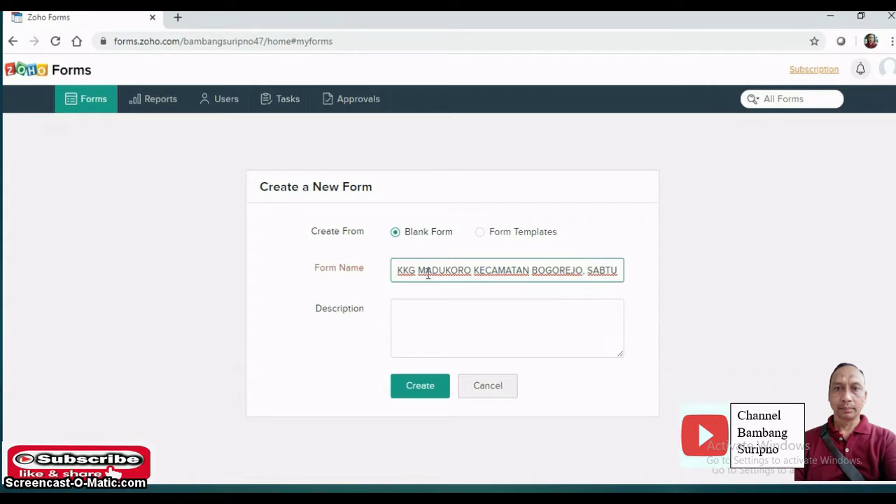
{"action": "type", "text": " 2 MEI 2"}
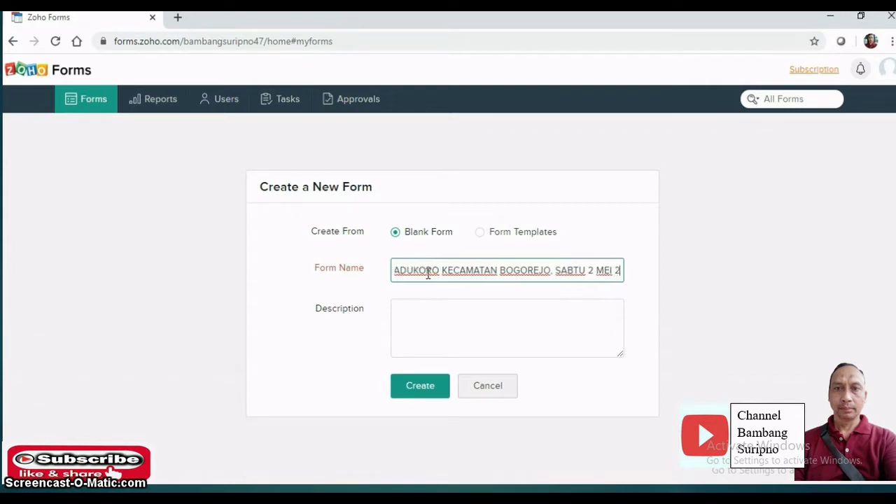
{"action": "type", "text": "020"}
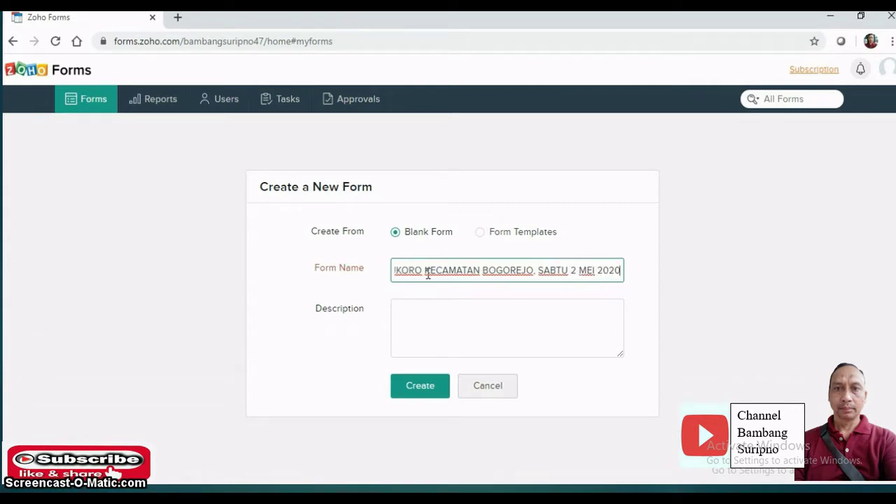
{"action": "left_click", "coordinate": [418, 388]}
- Confirm creation of the blank DAFTAR HADIR attendance form and clear the builder view
{"action": "left_click", "coordinate": [420, 385]}
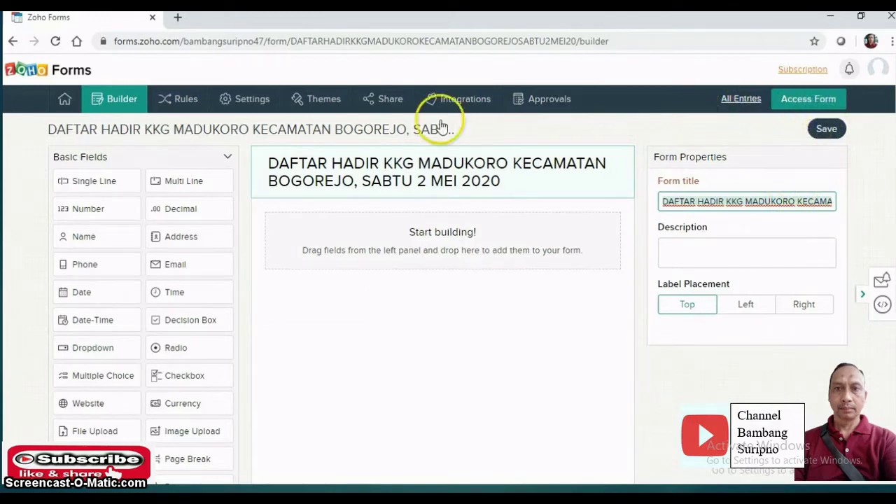
{"action": "left_click", "coordinate": [120, 100]}
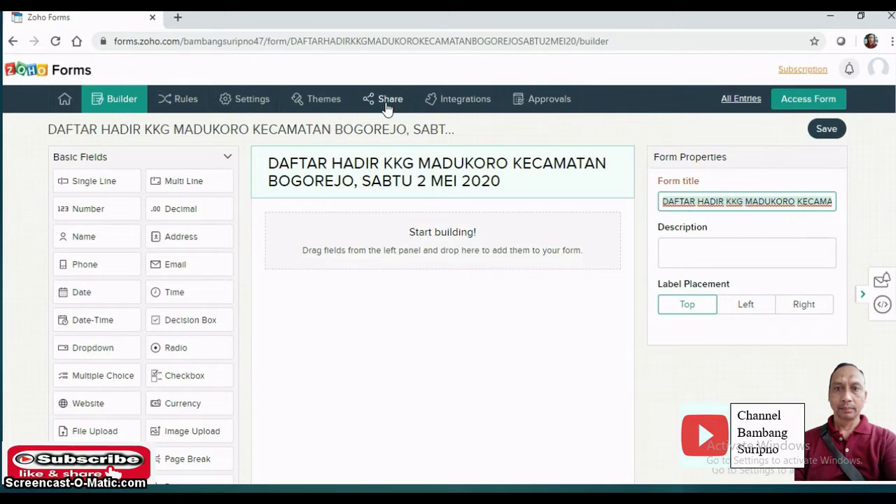
{"action": "left_click", "coordinate": [386, 105]}
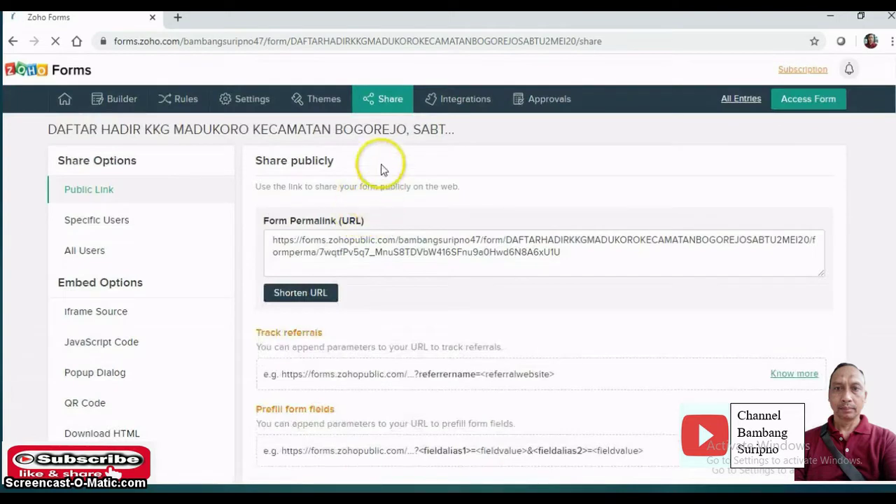
{"action": "left_click", "coordinate": [111, 104]}
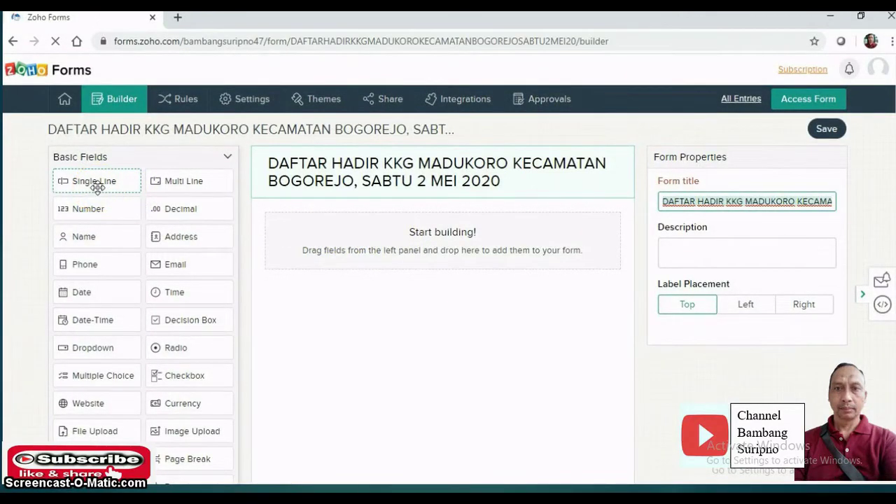
- Add a mandatory single-line field labelled NAMA LENGKAP as the form's first field
{"action": "left_click_drag", "start_coordinate": [97, 184], "coordinate": [337, 243]}
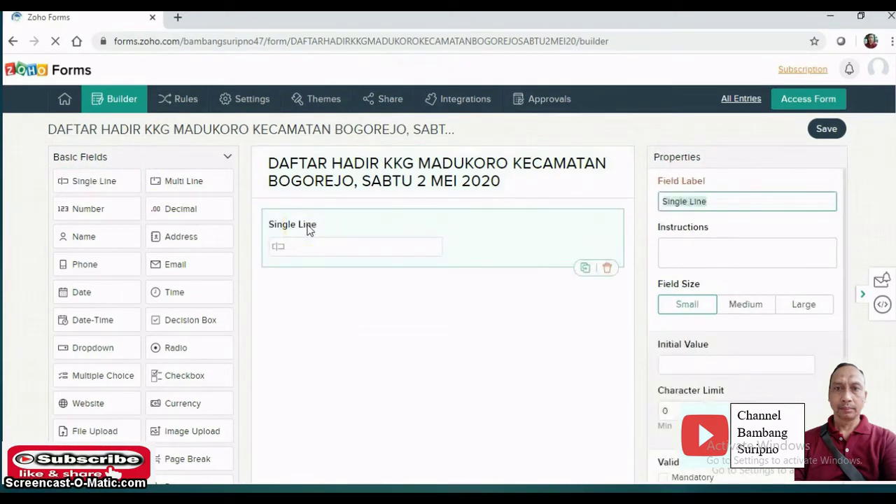
{"action": "type", "text": "NAMA LENGKAP"}
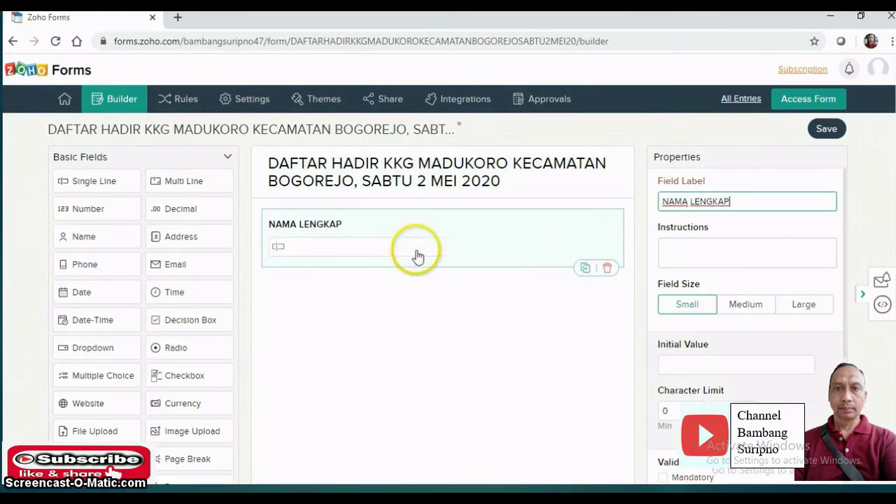
{"action": "left_click", "coordinate": [361, 273]}
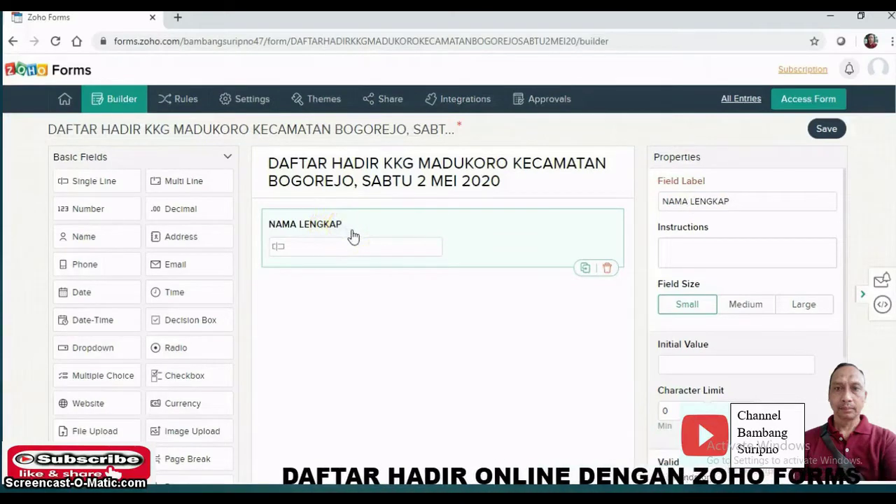
{"action": "left_click", "coordinate": [372, 240]}
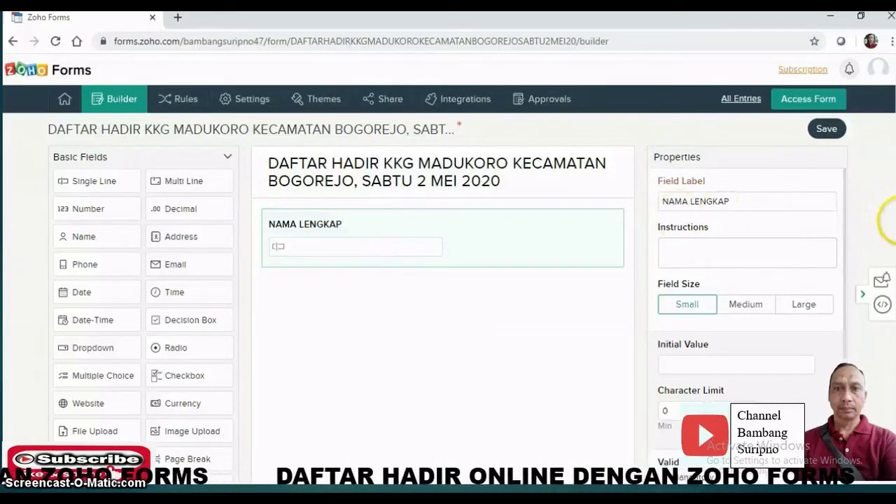
{"action": "scroll", "coordinate": [887, 221], "scroll_direction": "down", "scroll_amount": 2}
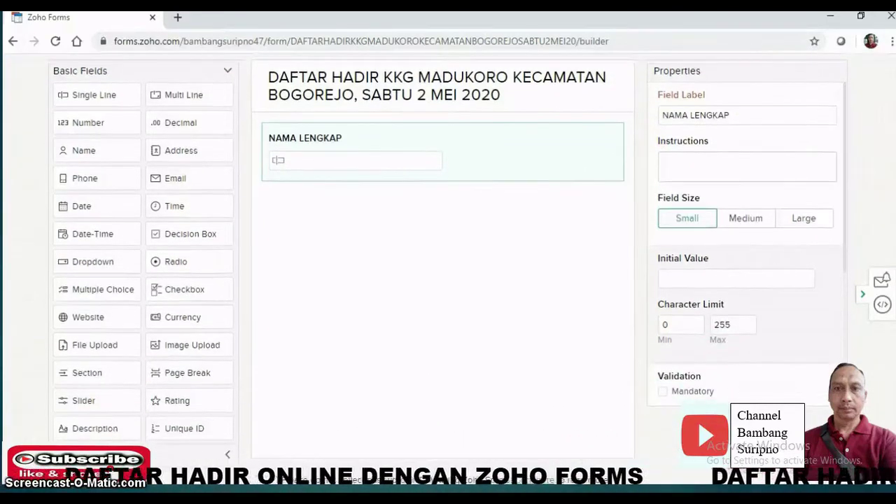
{"action": "left_click", "coordinate": [435, 142]}
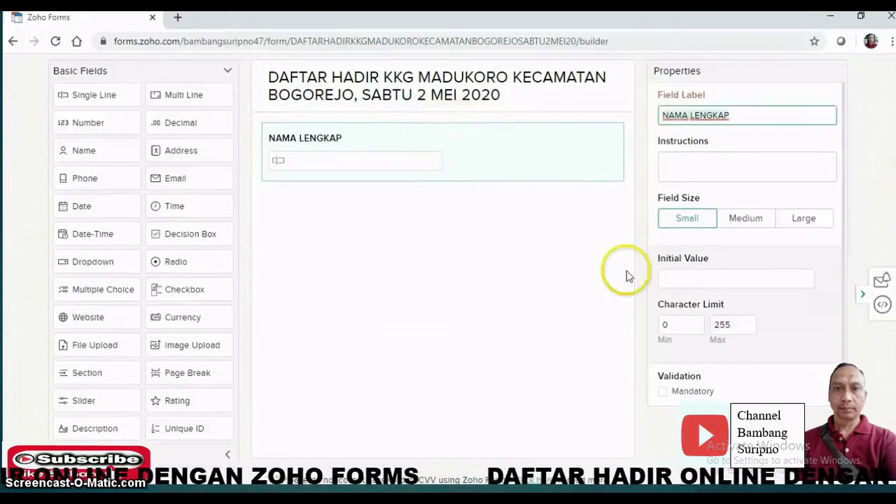
{"action": "left_click", "coordinate": [665, 393]}
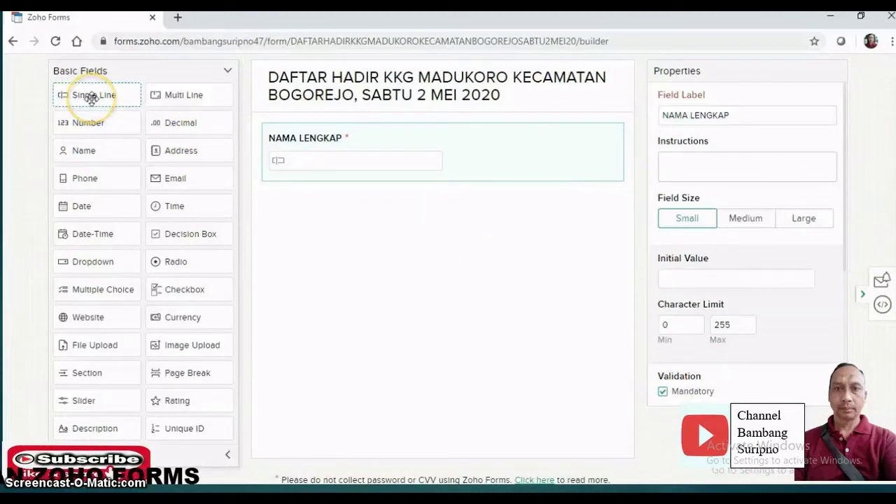
- Add a mandatory single-line UNIT KERJA field beneath NAMA LENGKAP
{"action": "left_click_drag", "start_coordinate": [91, 98], "coordinate": [309, 203]}
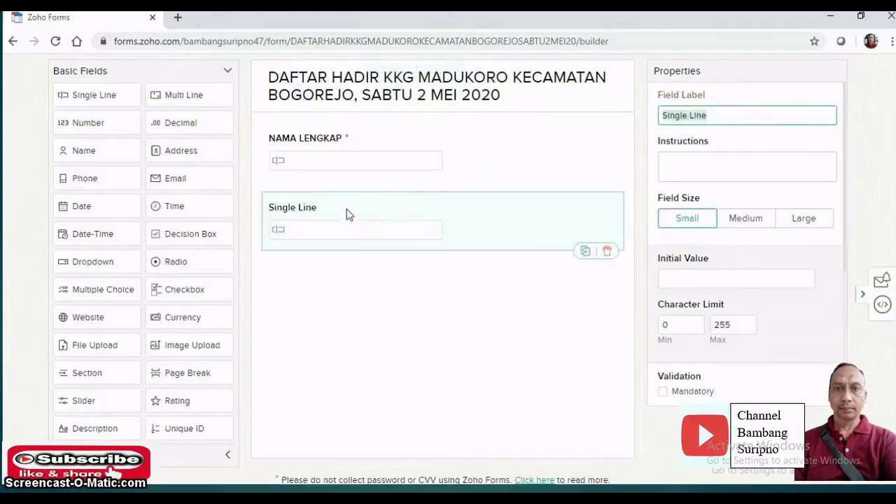
{"action": "type", "text": "UNIT"}
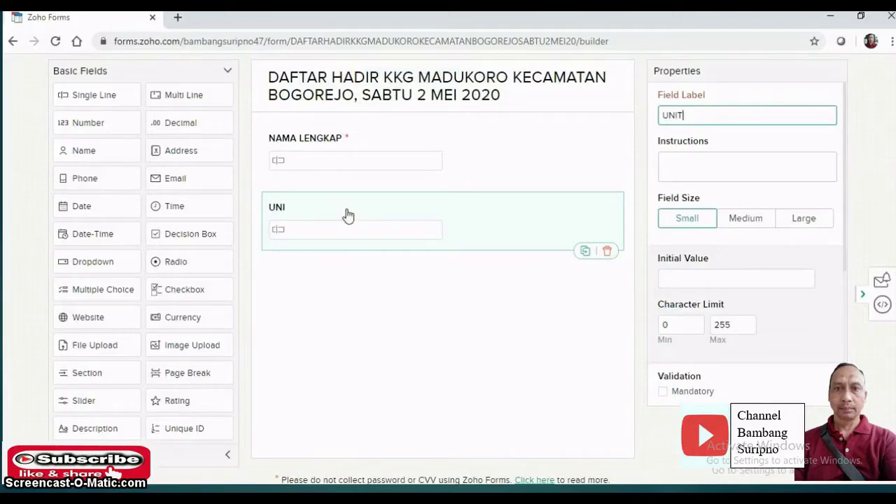
{"action": "type", "text": " KERJA"}
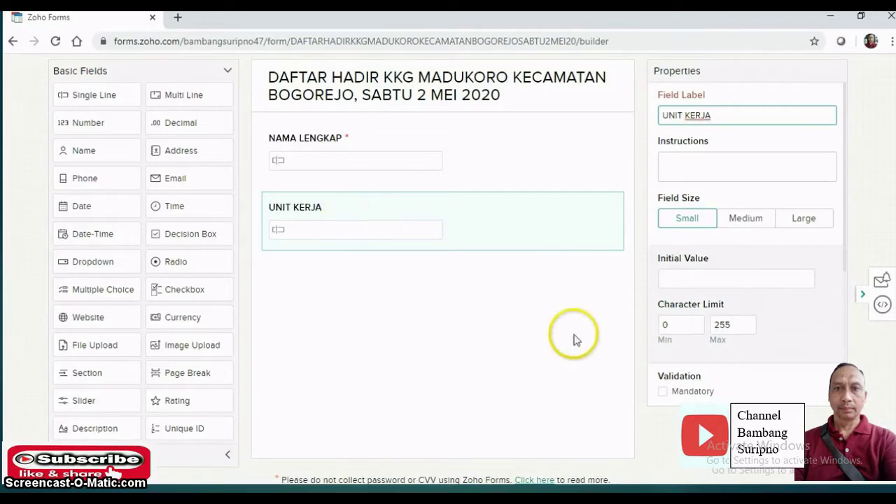
{"action": "left_click", "coordinate": [666, 396]}
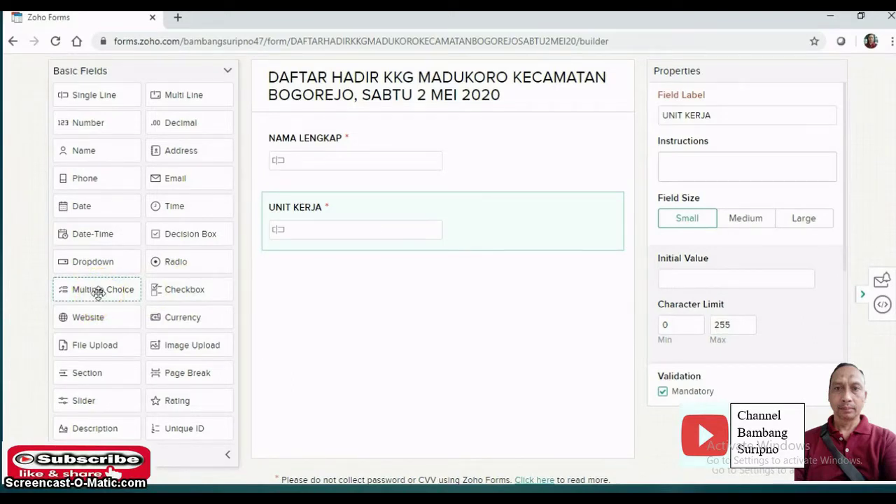
- Add a multiple-choice JABATAN field with choices GURU KELAS BAWAH, GURU KELAS ATAS, PEMANDU
{"action": "left_click_drag", "start_coordinate": [98, 292], "coordinate": [320, 282]}
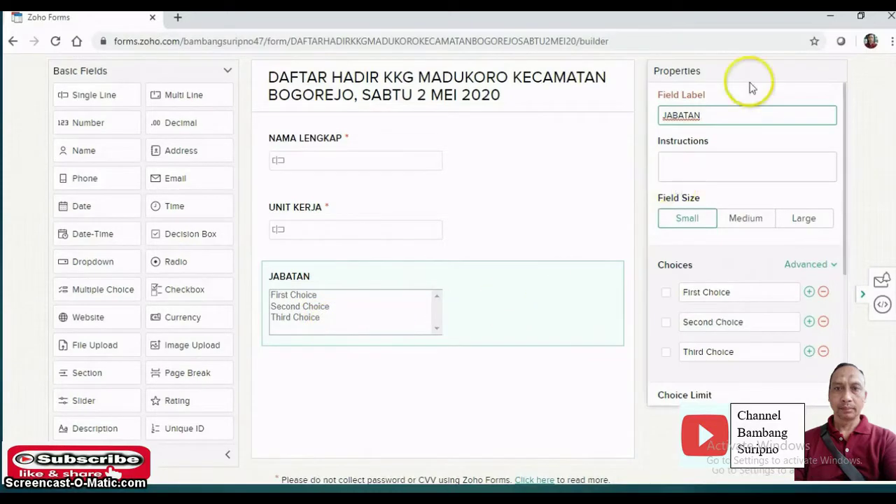
{"action": "left_click", "coordinate": [735, 295]}
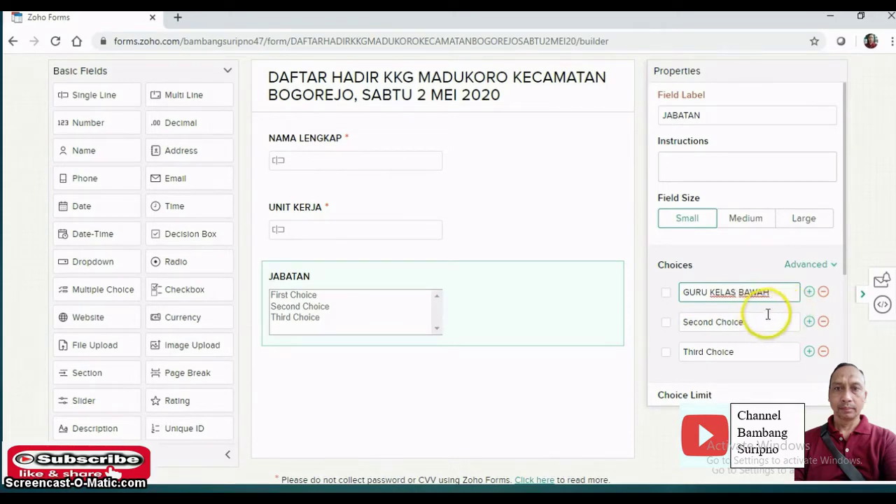
{"action": "left_click", "coordinate": [759, 319]}
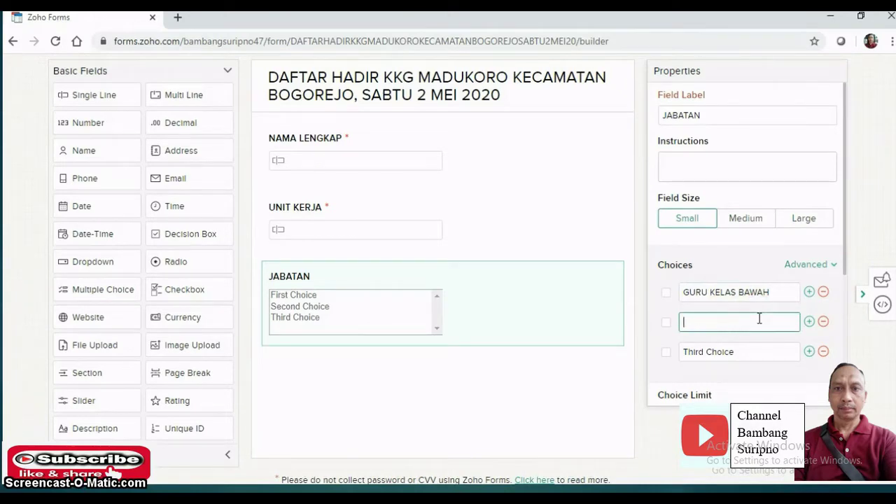
{"action": "type", "text": "GURU"}
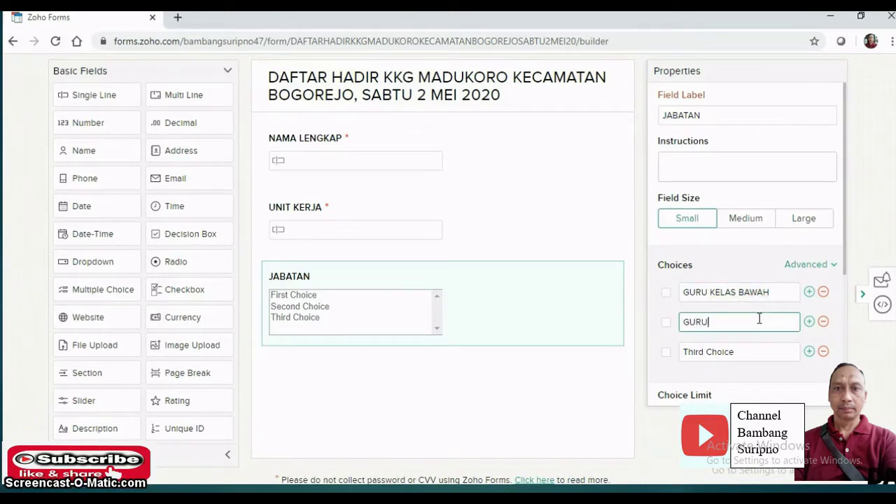
{"action": "type", "text": " KELAS ATAS"}
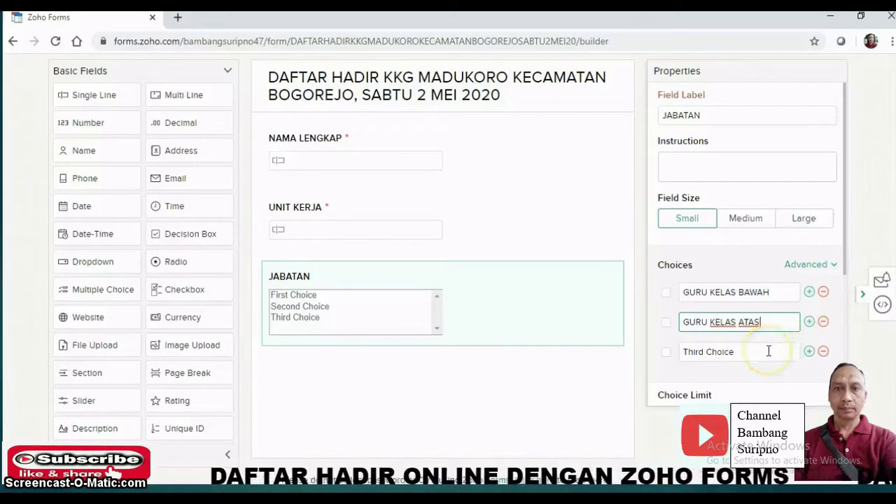
{"action": "left_click", "coordinate": [736, 351]}
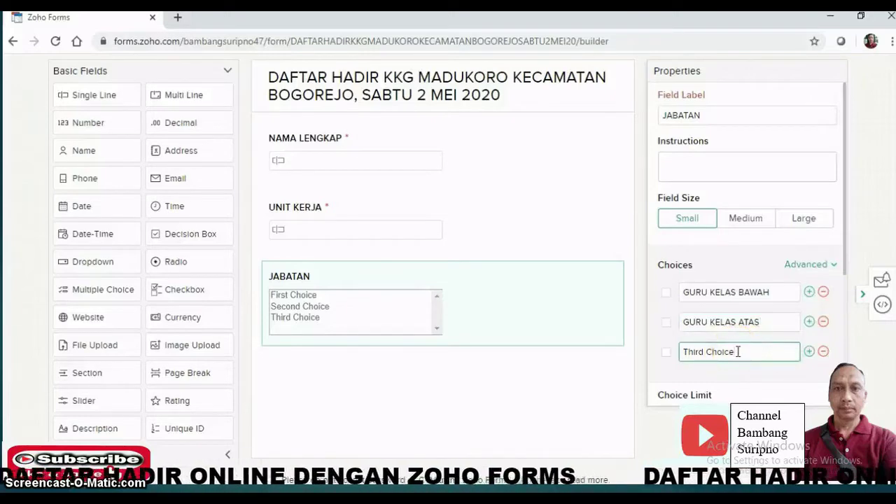
{"action": "key", "text": "BackSpace"}
{"action": "key", "text": "BackSpace"}
{"action": "key", "text": "BackSpace"}
{"action": "key", "text": "BackSpace"}
{"action": "key", "text": "BackSpace"}
{"action": "key", "text": "BackSpace"}
{"action": "key", "text": "BackSpace"}
{"action": "key", "text": "BackSpace"}
{"action": "key", "text": "BackSpace"}
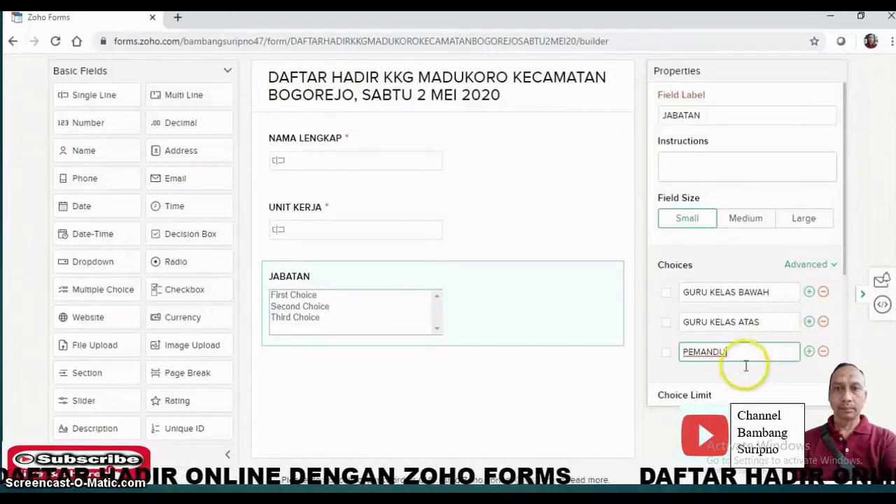
{"action": "left_click", "coordinate": [756, 371]}
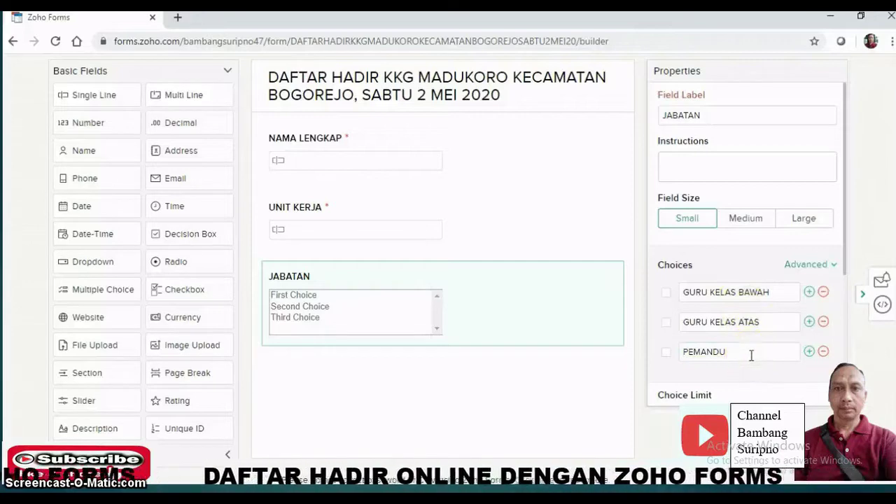
- Add a fourth JABATAN choice, PENGAWAS, below PEMANDU
{"action": "left_click", "coordinate": [800, 350]}
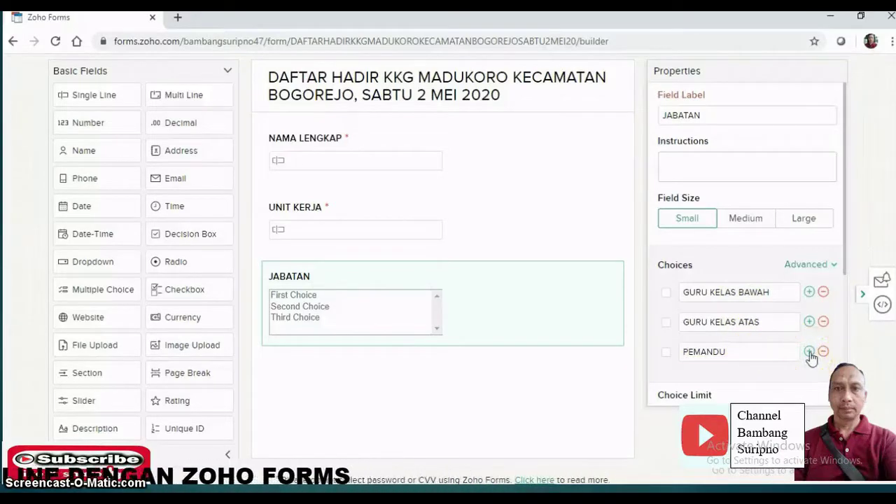
{"action": "left_click", "coordinate": [808, 351]}
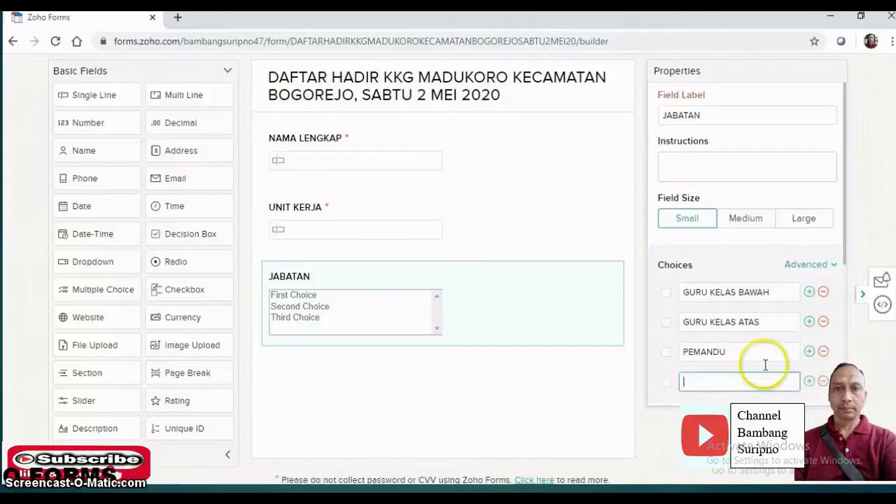
{"action": "left_click", "coordinate": [739, 377]}
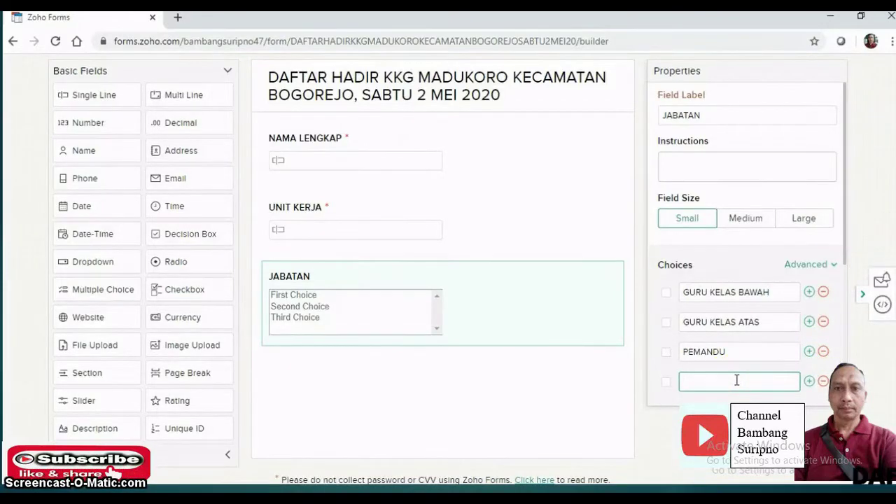
{"action": "mouse_move", "coordinate": [737, 379]}
{"action": "left_mouse_down"}
{"action": "mouse_move", "coordinate": [740, 310]}
{"action": "mouse_move", "coordinate": [734, 348]}
{"action": "mouse_move", "coordinate": [712, 385]}
{"action": "left_mouse_up"}
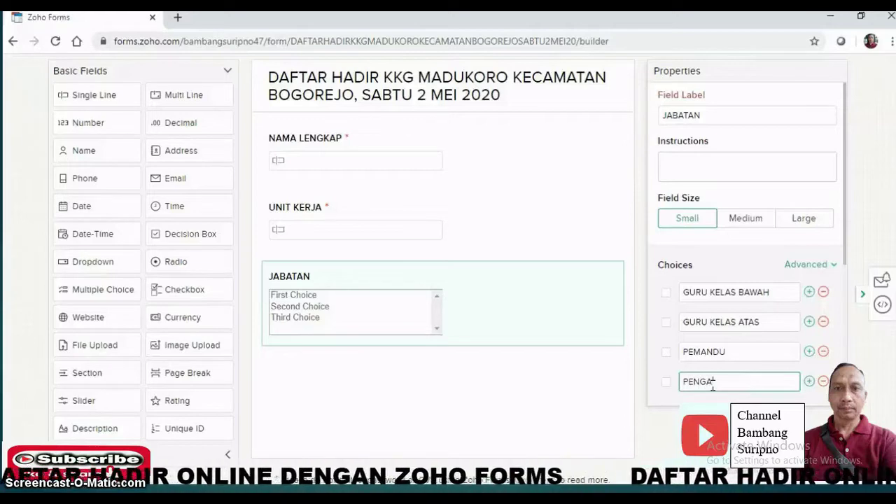
{"action": "mouse_move", "coordinate": [756, 385]}
{"action": "left_mouse_down"}
{"action": "mouse_move", "coordinate": [766, 385]}
{"action": "mouse_move", "coordinate": [759, 390]}
{"action": "left_mouse_up"}
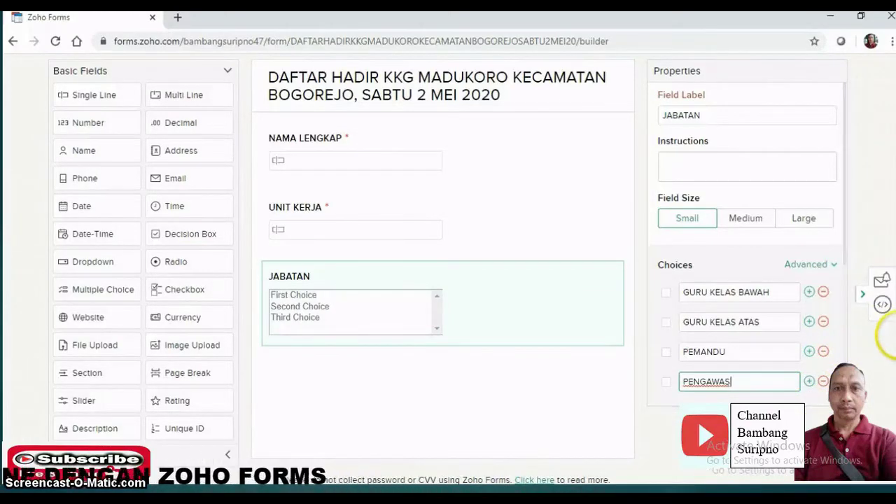
{"action": "scroll", "coordinate": [893, 340], "scroll_direction": "up", "scroll_amount": 2}
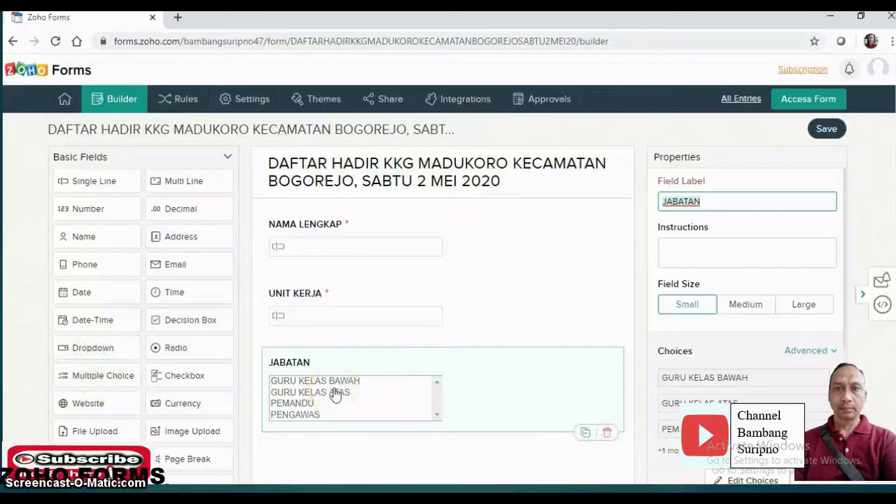
- Tick Mandatory under Validation for the JABATAN multiple-choice field
{"action": "left_click", "coordinate": [390, 396]}
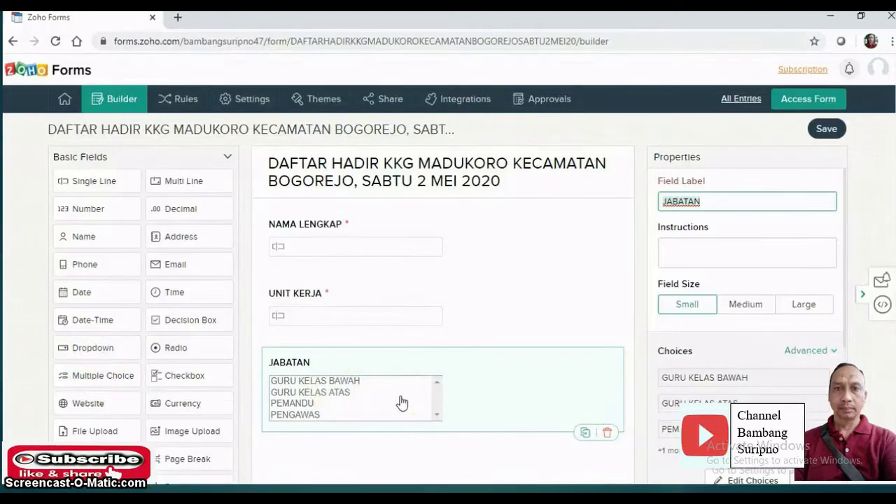
{"action": "left_click", "coordinate": [389, 400]}
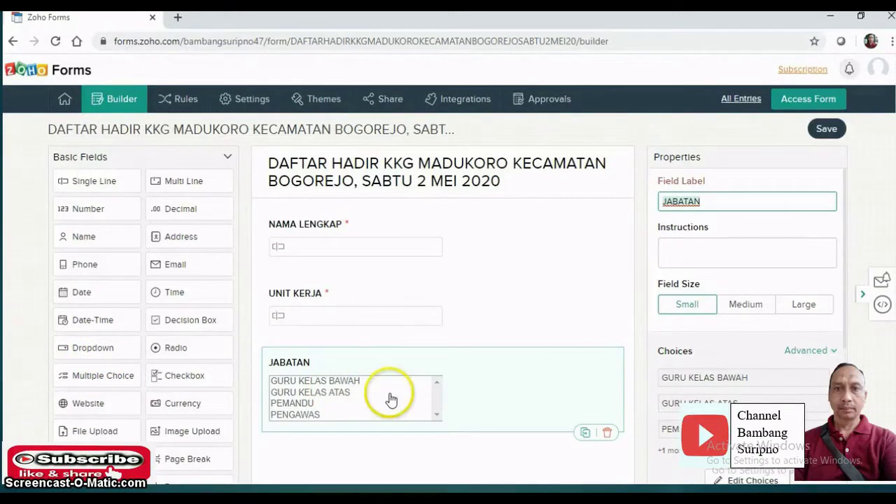
{"action": "left_click", "coordinate": [99, 381]}
{"action": "left_click", "coordinate": [323, 388]}
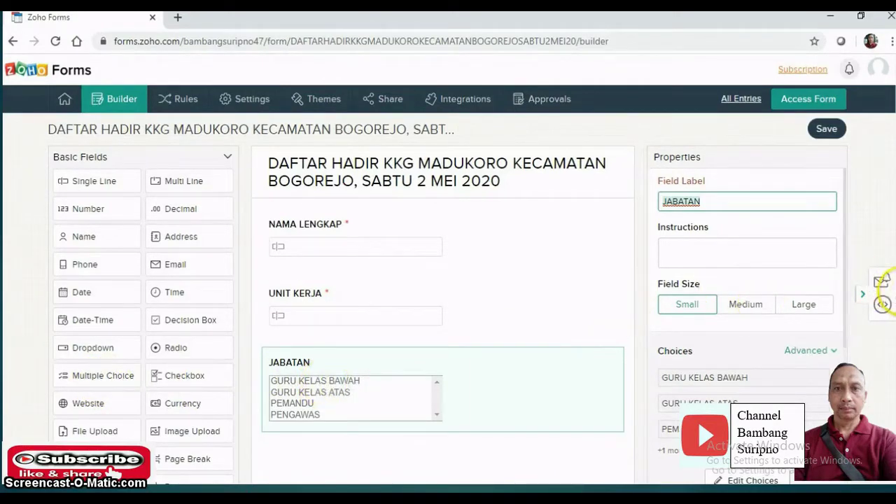
{"action": "scroll", "coordinate": [883, 283], "scroll_direction": "down", "scroll_amount": 2}
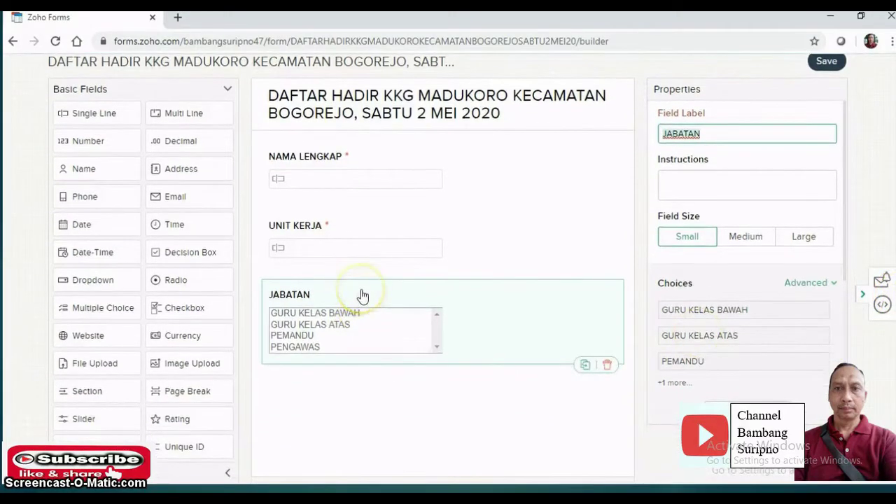
{"action": "left_click", "coordinate": [490, 309]}
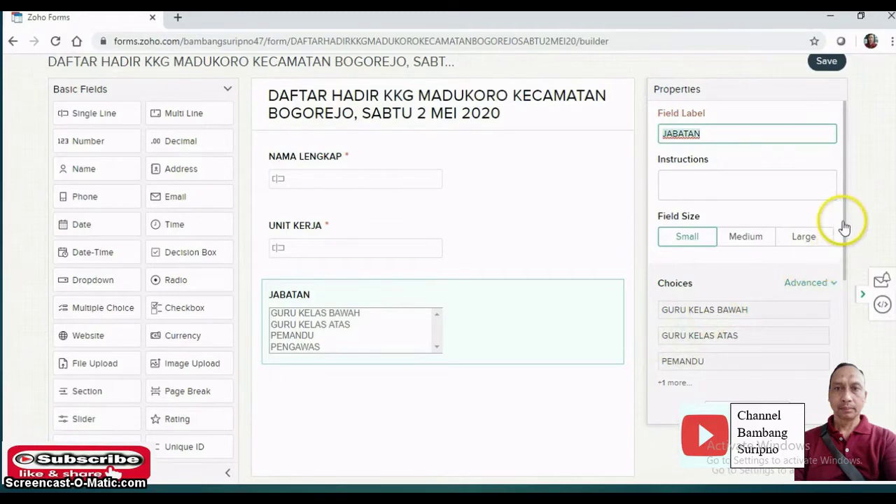
{"action": "scroll", "coordinate": [846, 266], "scroll_direction": "down", "scroll_amount": 2}
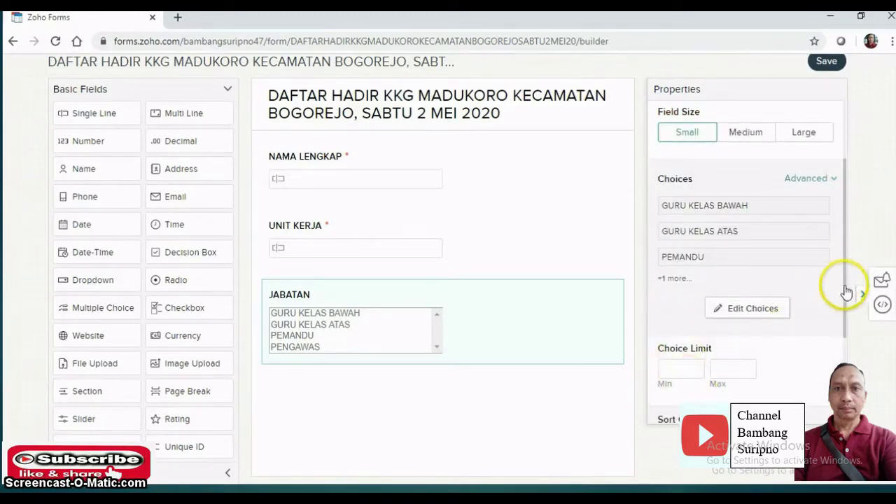
{"action": "left_click_drag", "start_coordinate": [844, 294], "coordinate": [847, 353]}
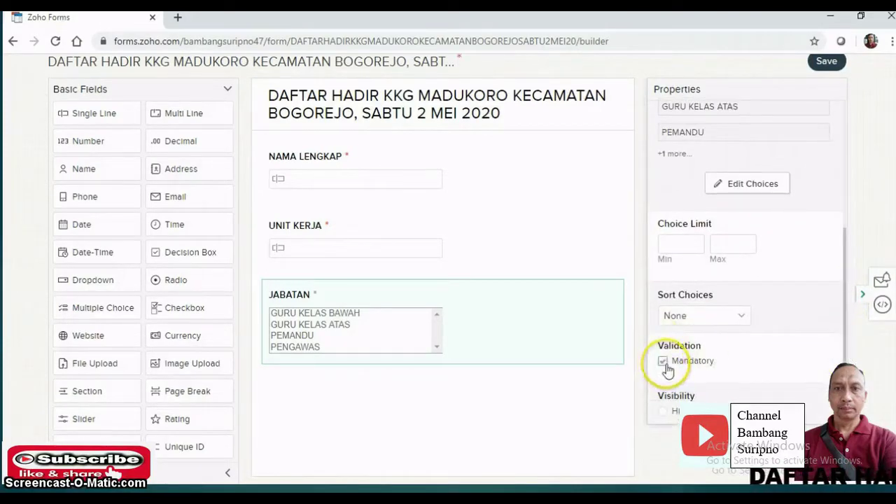
{"action": "left_click", "coordinate": [664, 362]}
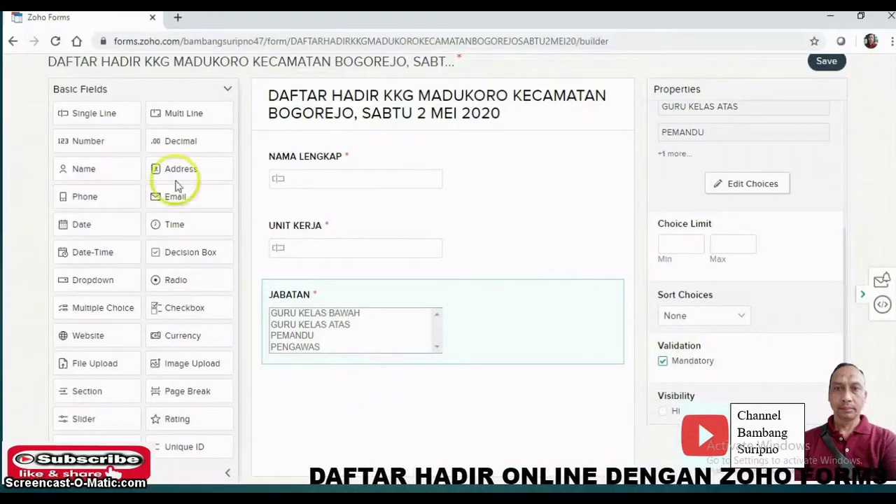
- Add a mandatory single-line MATERI field after JABATAN
{"action": "left_click", "coordinate": [91, 117]}
{"action": "left_click", "coordinate": [94, 119]}
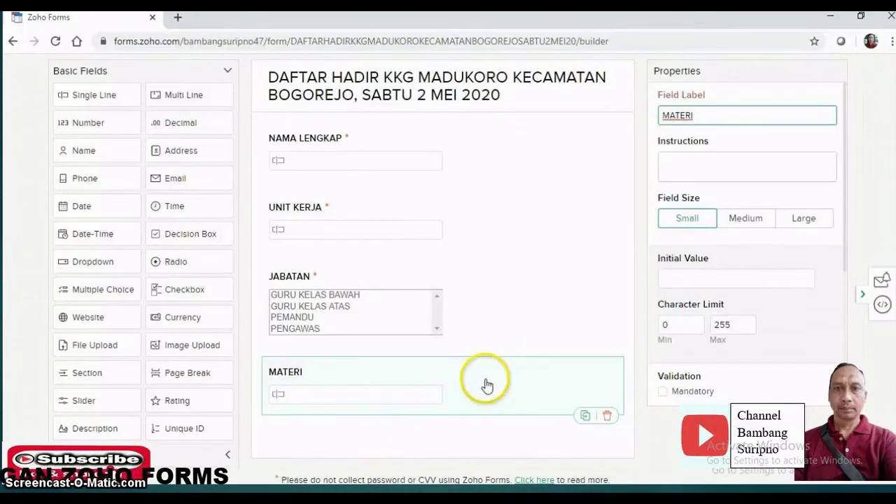
{"action": "left_click", "coordinate": [663, 394]}
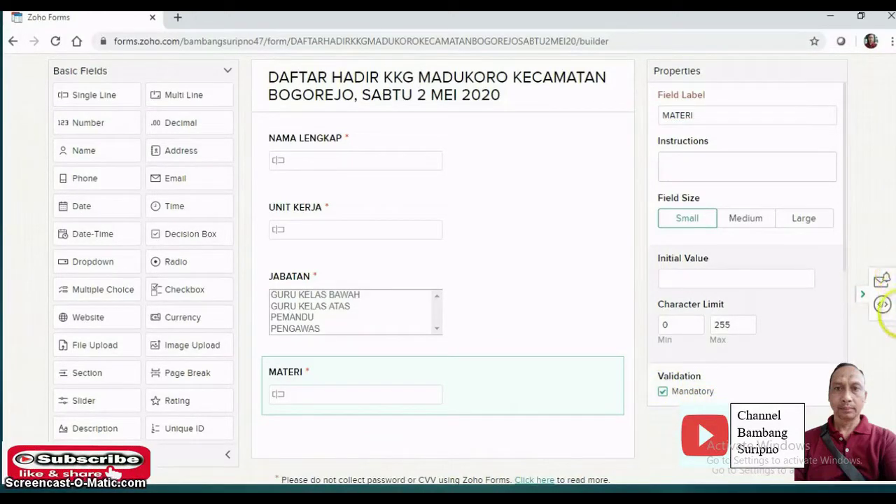
{"action": "scroll", "coordinate": [447, 266], "scroll_direction": "up", "scroll_amount": 2}
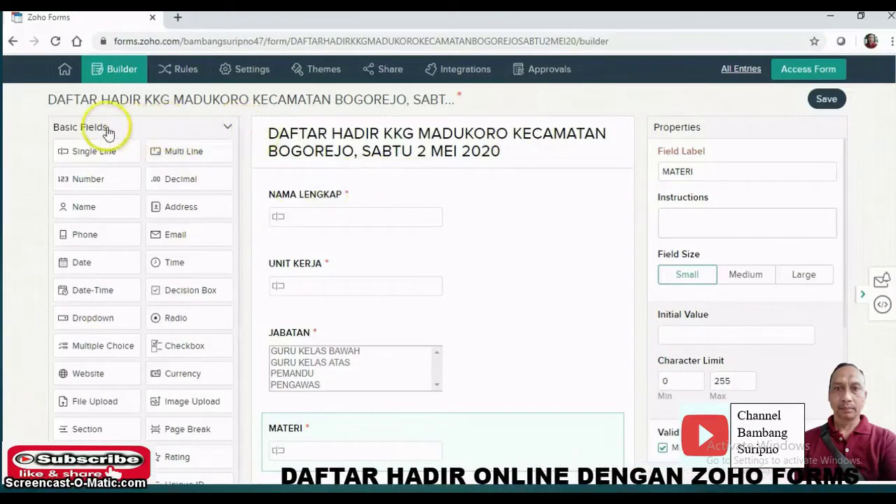
- Place a mandatory TANDA TANGAN signature field from Advanced Fields below MATERI
{"action": "left_click", "coordinate": [227, 130]}
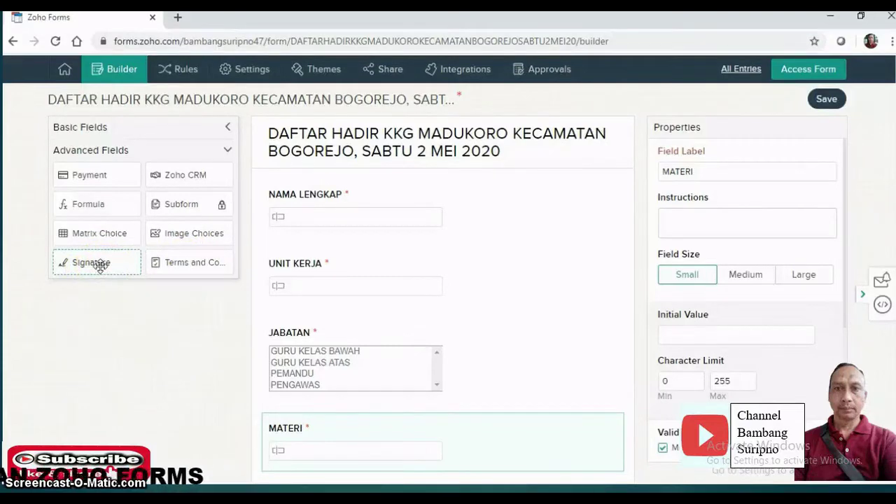
{"action": "scroll", "coordinate": [889, 231], "scroll_direction": "down", "scroll_amount": 1}
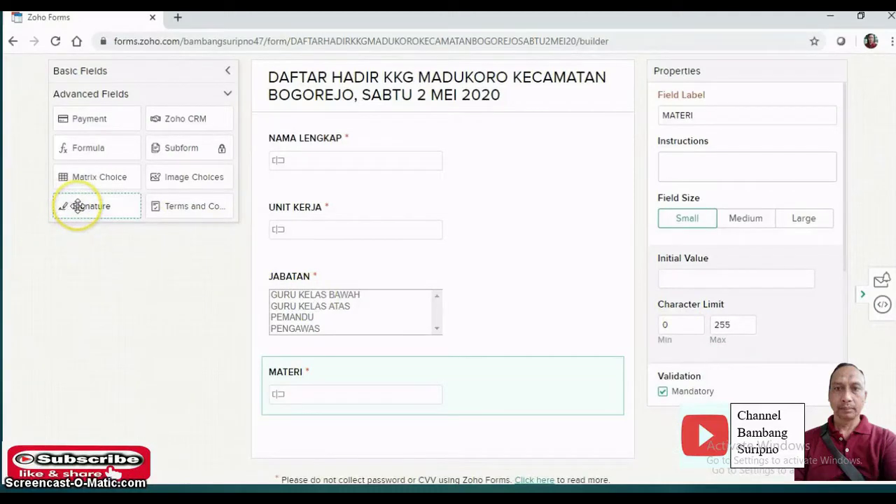
{"action": "mouse_move", "coordinate": [78, 206]}
{"action": "left_mouse_down"}
{"action": "mouse_move", "coordinate": [336, 380]}
{"action": "mouse_move", "coordinate": [324, 426]}
{"action": "mouse_move", "coordinate": [292, 426]}
{"action": "left_mouse_up"}
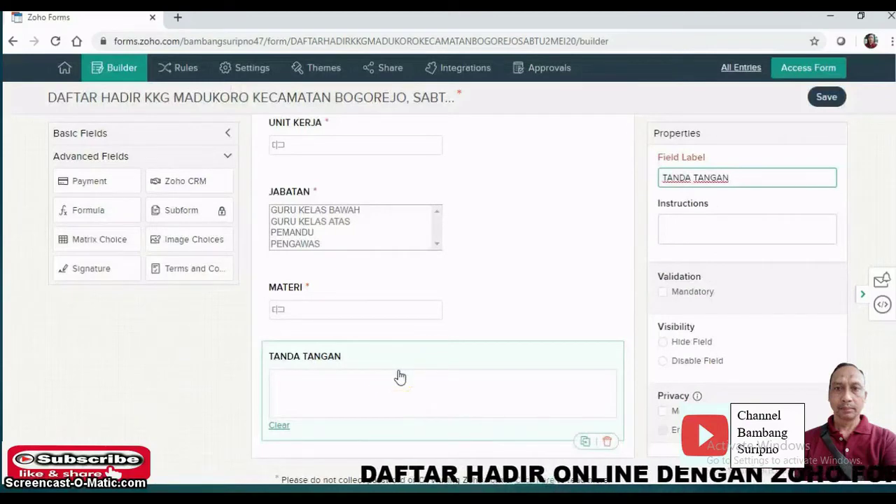
{"action": "left_click", "coordinate": [663, 293]}
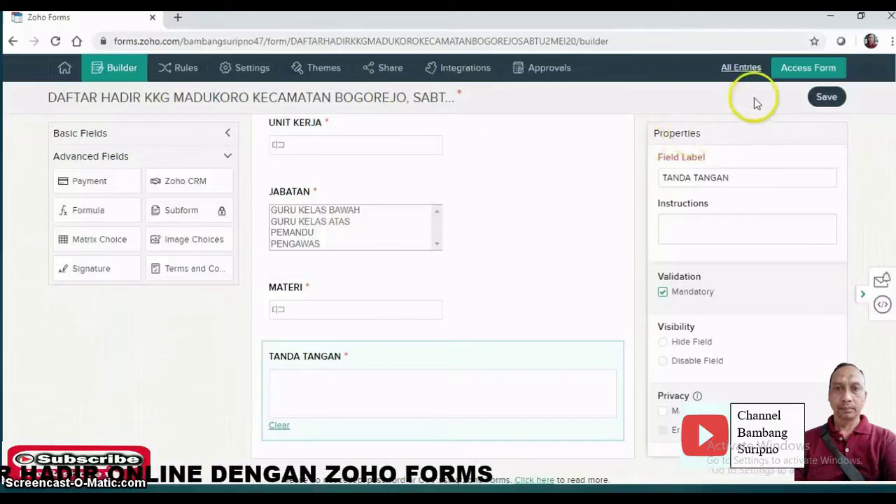
- Open the live attendance form in a new browser tab with Access Form
{"action": "left_click", "coordinate": [798, 73]}
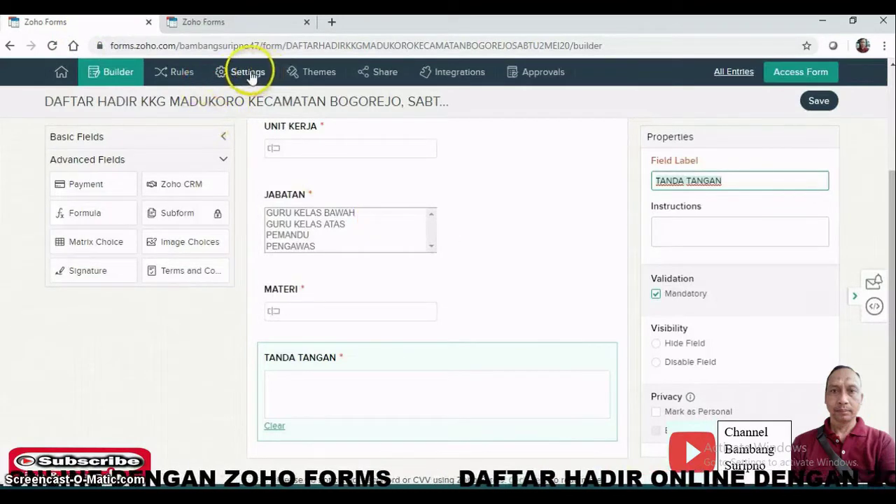
- Apply the Paper theme from the Themes Gallery and confirm the alert
{"action": "left_click", "coordinate": [324, 80]}
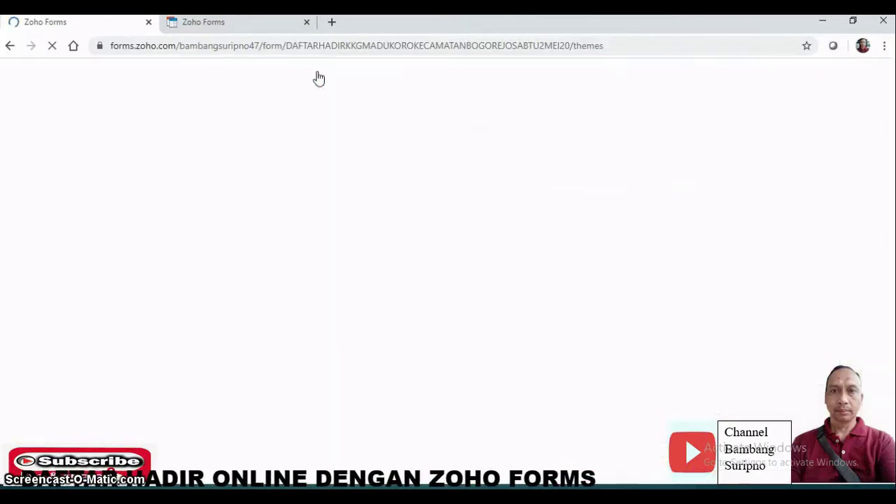
{"action": "left_click", "coordinate": [348, 130]}
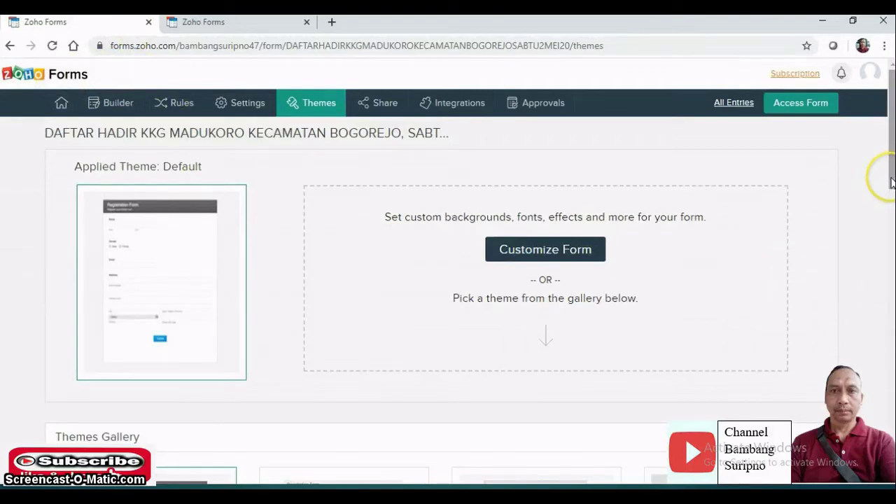
{"action": "left_click_drag", "start_coordinate": [891, 182], "coordinate": [883, 263]}
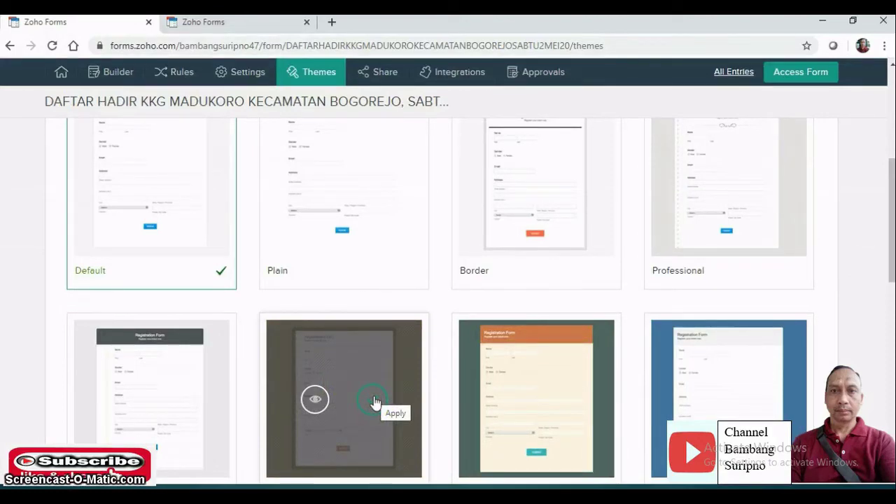
{"action": "left_click", "coordinate": [375, 402]}
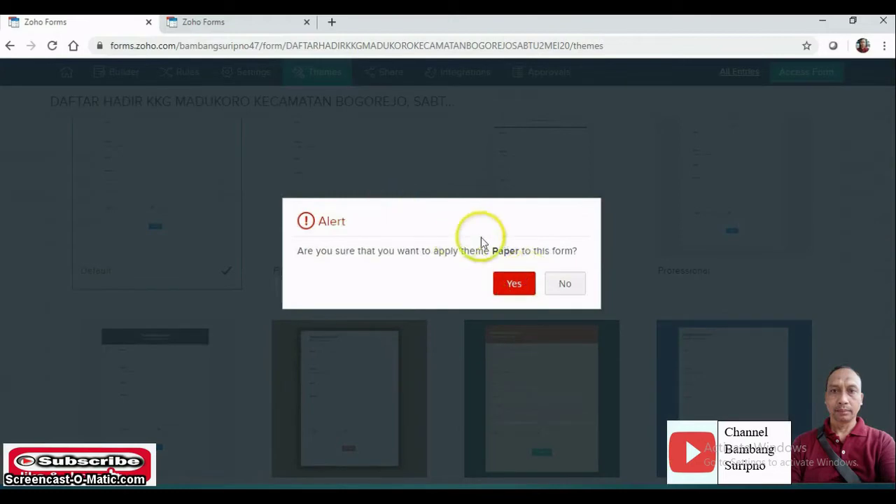
{"action": "left_click", "coordinate": [514, 287]}
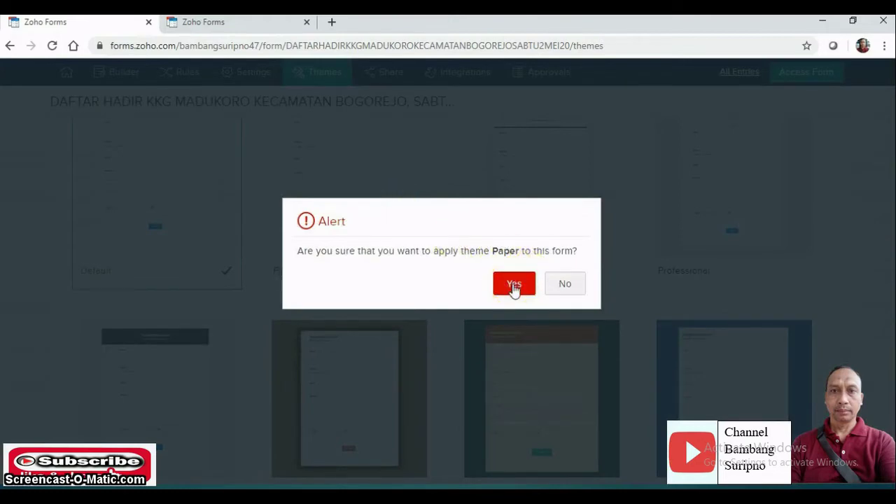
{"action": "left_click", "coordinate": [514, 285]}
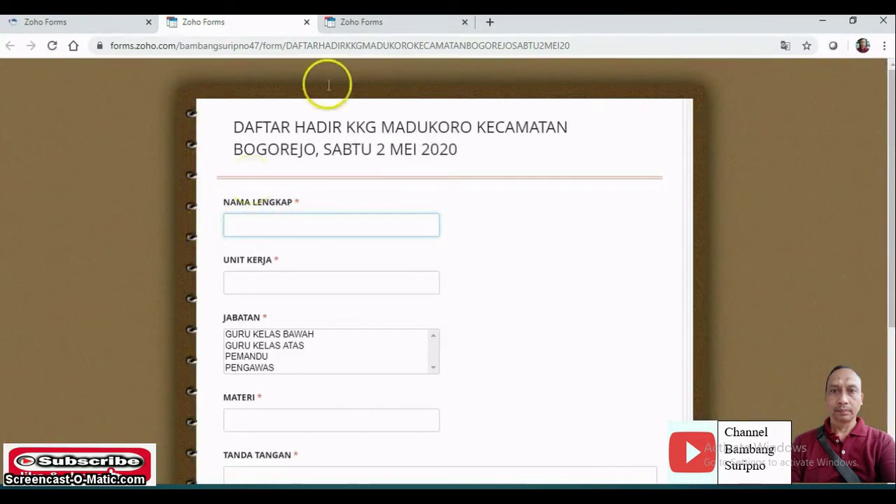
- Look over the open live-form tabs, including the notebook-styled version, then return to Themes
{"action": "left_click", "coordinate": [394, 23]}
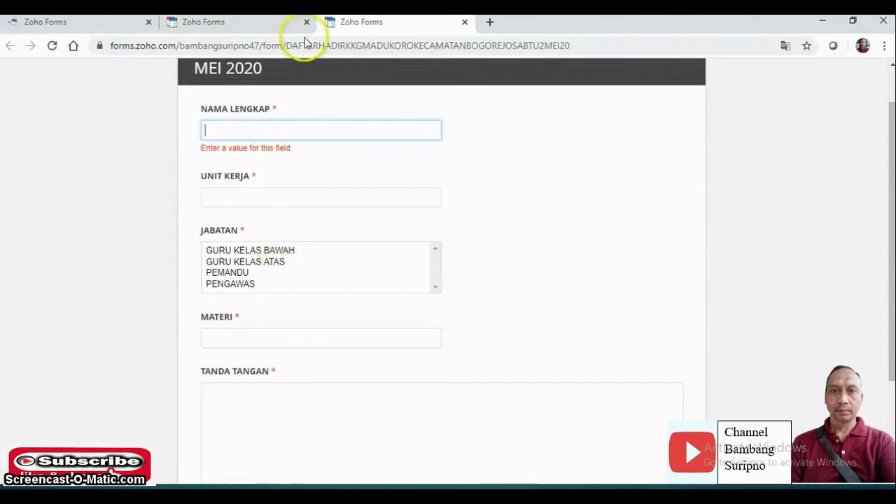
{"action": "left_click", "coordinate": [236, 23]}
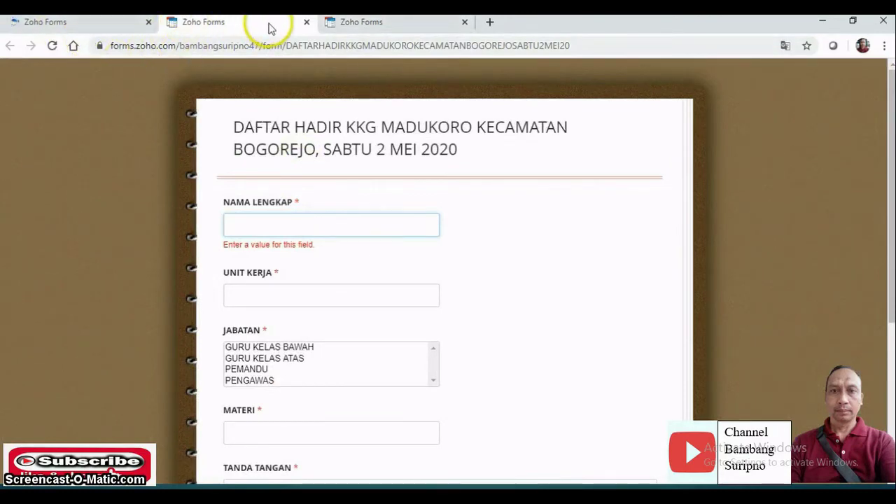
{"action": "left_click", "coordinate": [124, 25]}
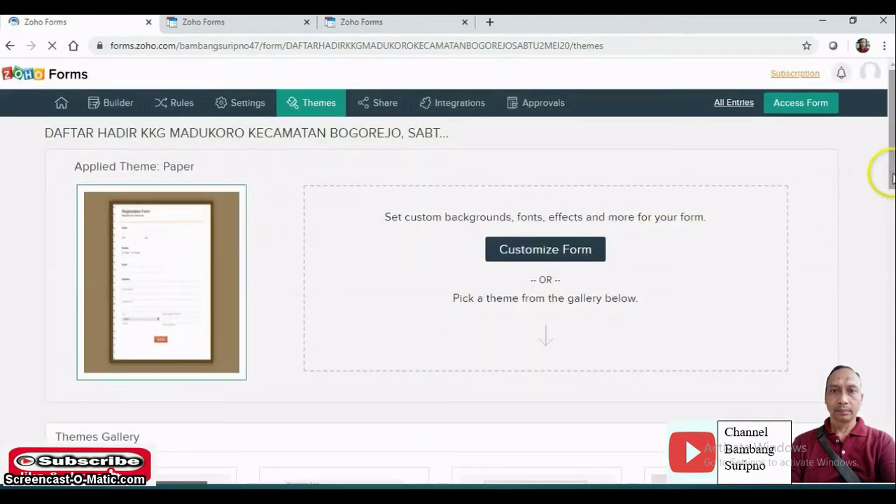
- Apply the Aqua theme from the Themes Gallery and confirm the change
{"action": "left_click_drag", "start_coordinate": [892, 179], "coordinate": [877, 299]}
{"action": "scroll", "coordinate": [877, 299], "scroll_direction": "down", "scroll_amount": 3}
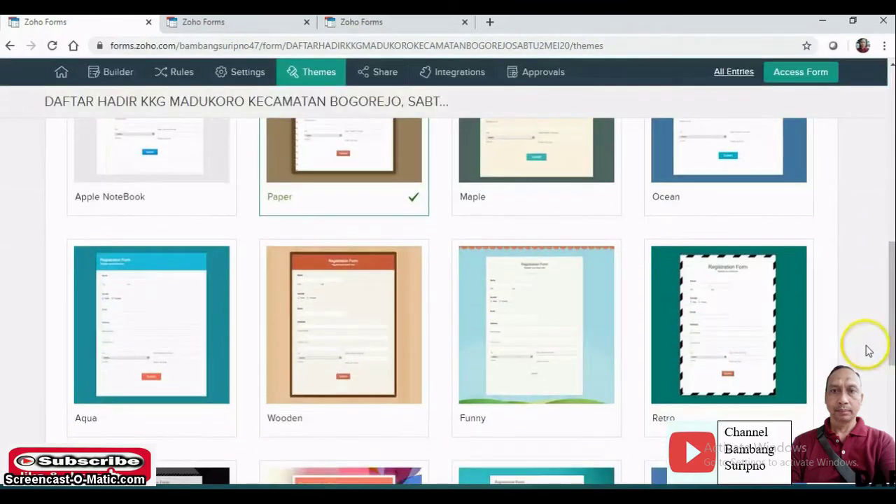
{"action": "mouse_move", "coordinate": [115, 349]}
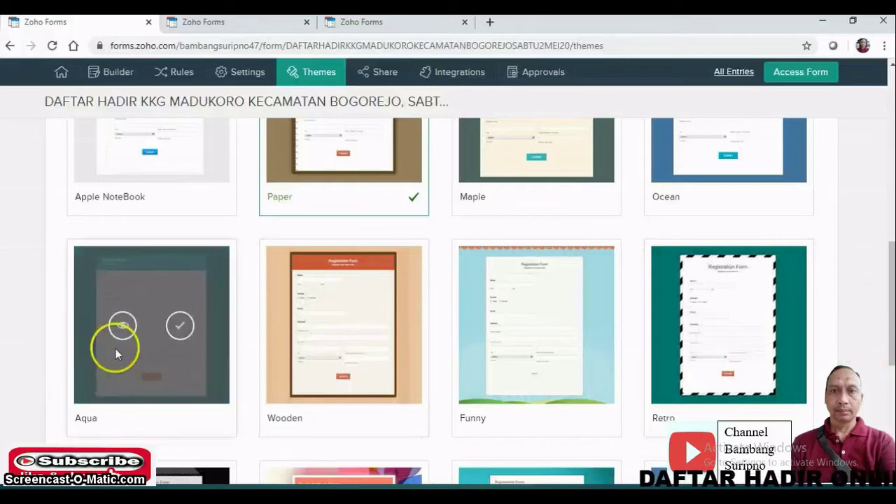
{"action": "left_click", "coordinate": [182, 327]}
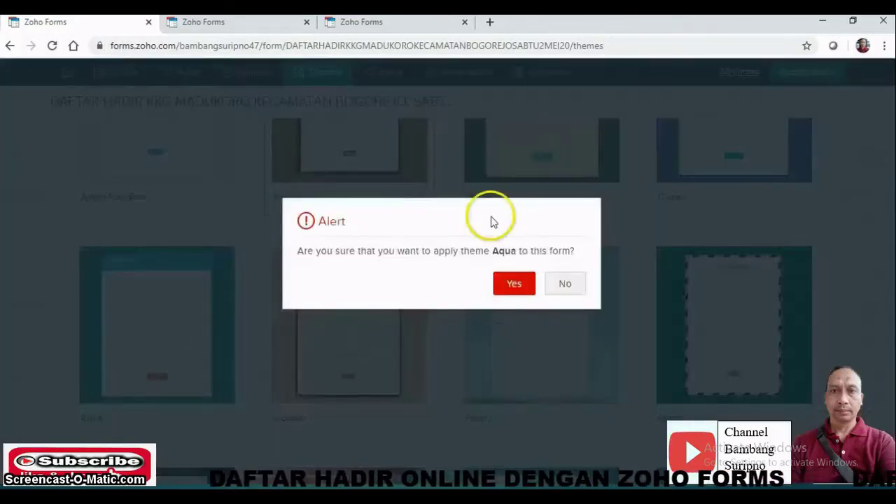
{"action": "left_click", "coordinate": [514, 285]}
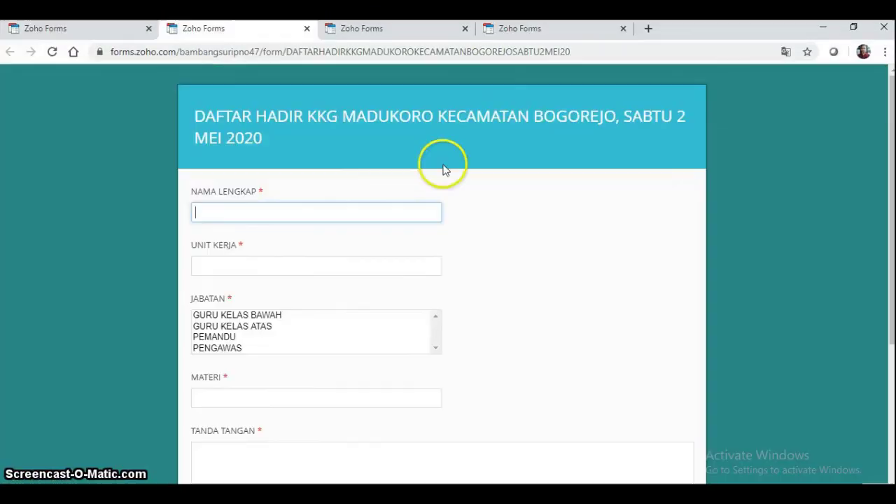
- Compare the plain, notebook and teal form versions, then go back to All Forms
{"action": "left_click", "coordinate": [537, 32]}
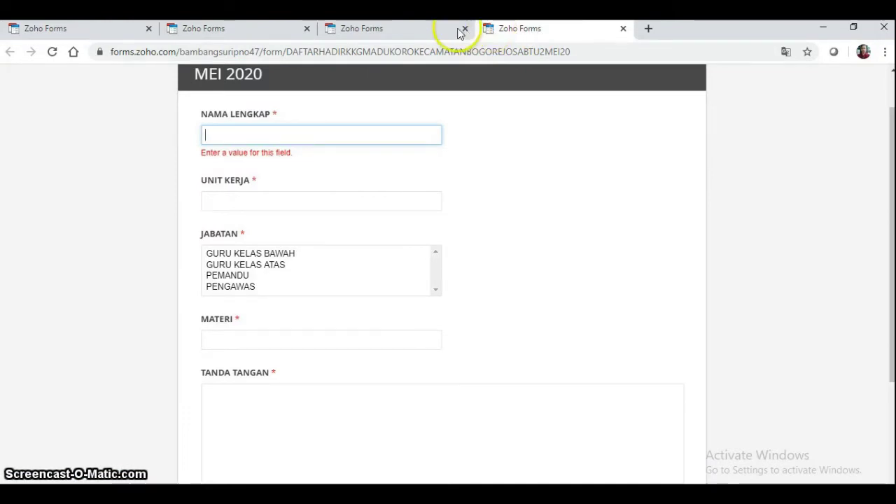
{"action": "left_click", "coordinate": [426, 34]}
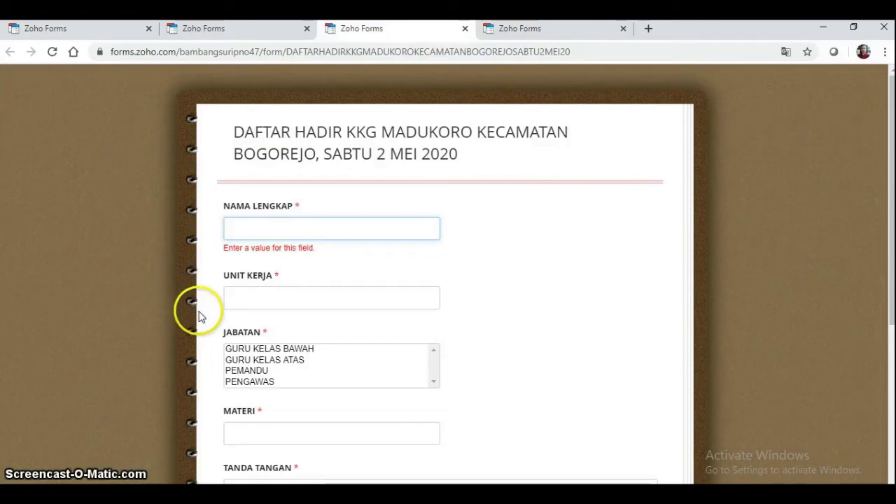
{"action": "left_click", "coordinate": [238, 32]}
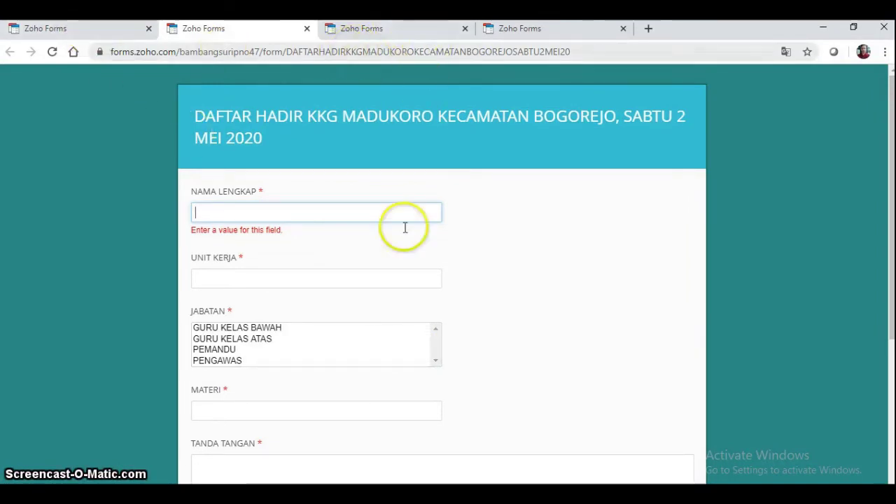
{"action": "left_click", "coordinate": [78, 35]}
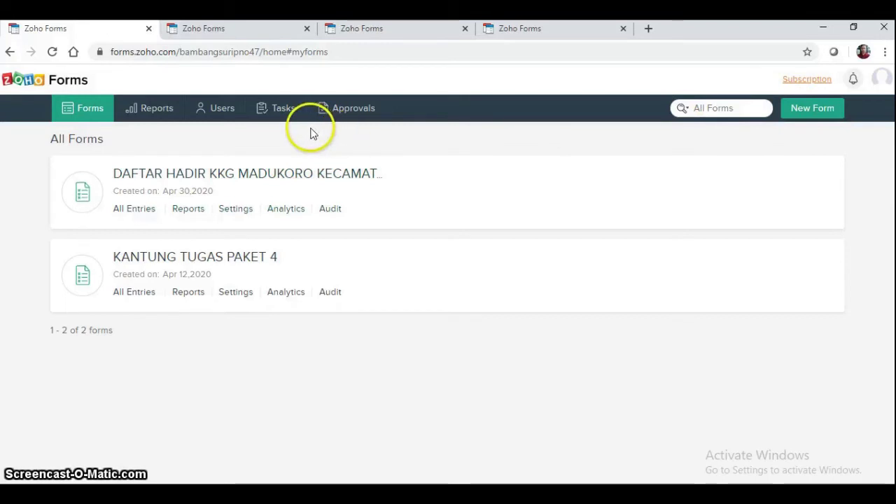
- Close the plain-themed and notebook-themed form preview tabs, keeping the teal version
{"action": "mouse_move", "coordinate": [194, 180]}
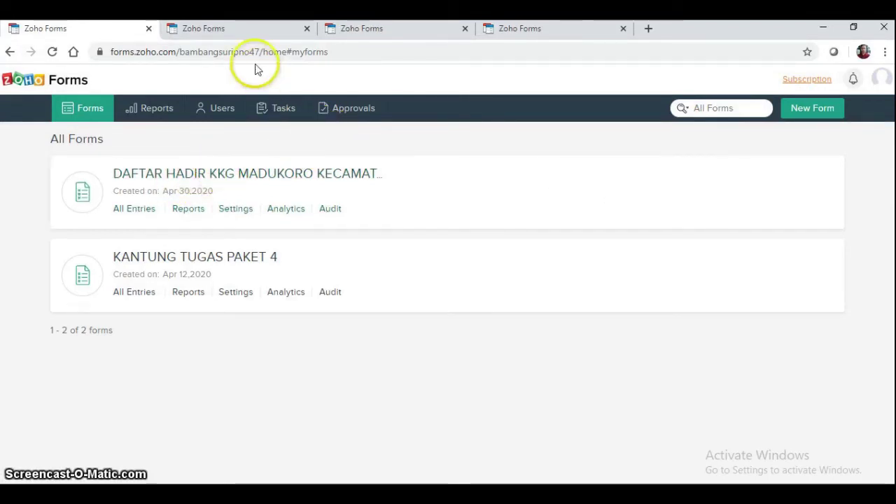
{"action": "left_click", "coordinate": [256, 27]}
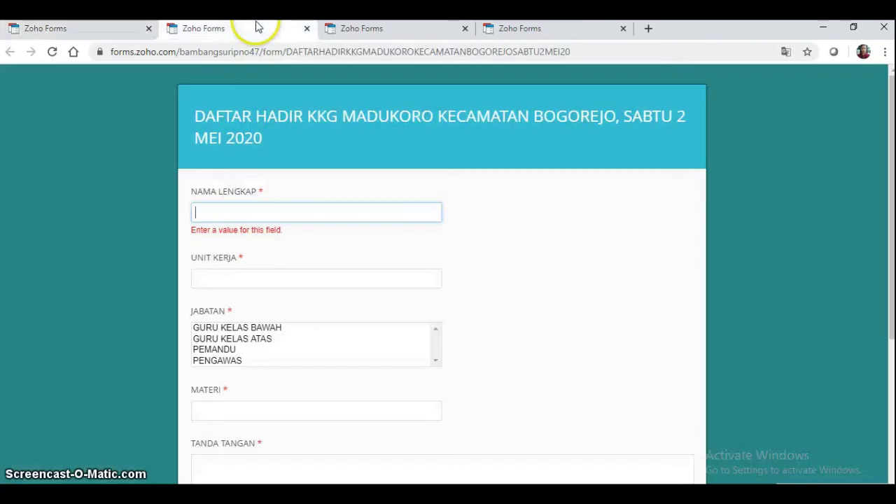
{"action": "left_click", "coordinate": [400, 28]}
{"action": "left_click", "coordinate": [526, 28]}
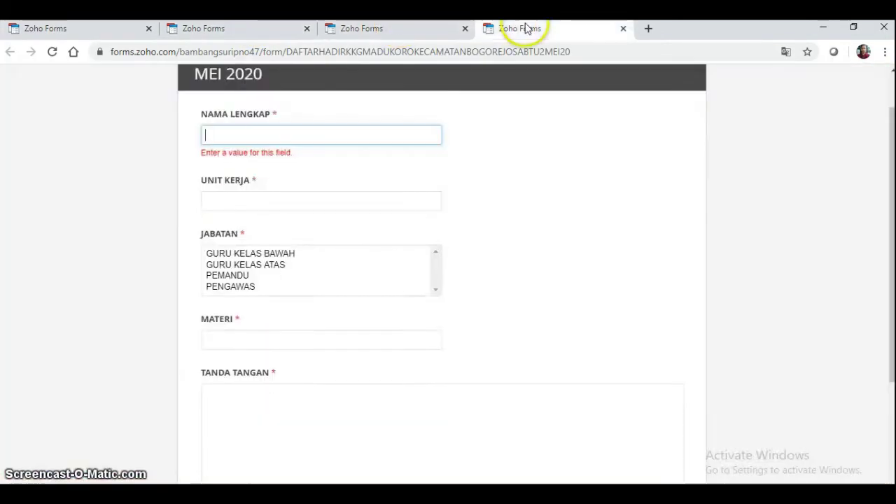
{"action": "left_click", "coordinate": [623, 29]}
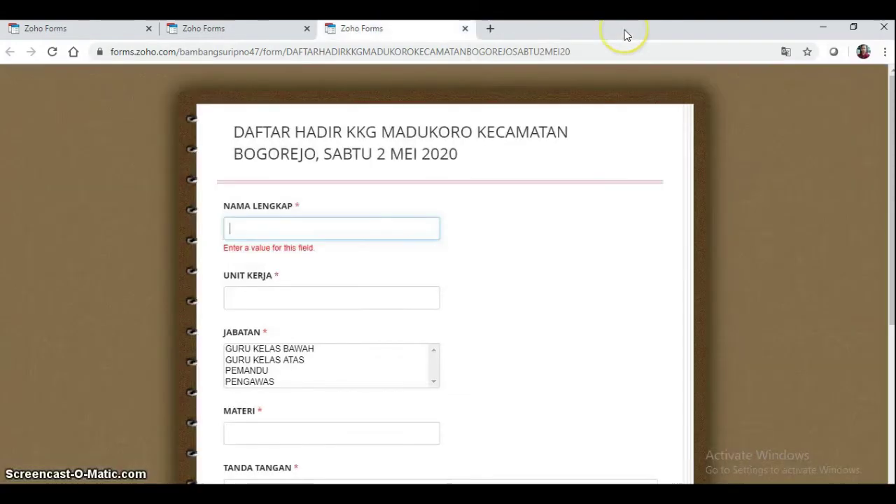
{"action": "left_click", "coordinate": [465, 29]}
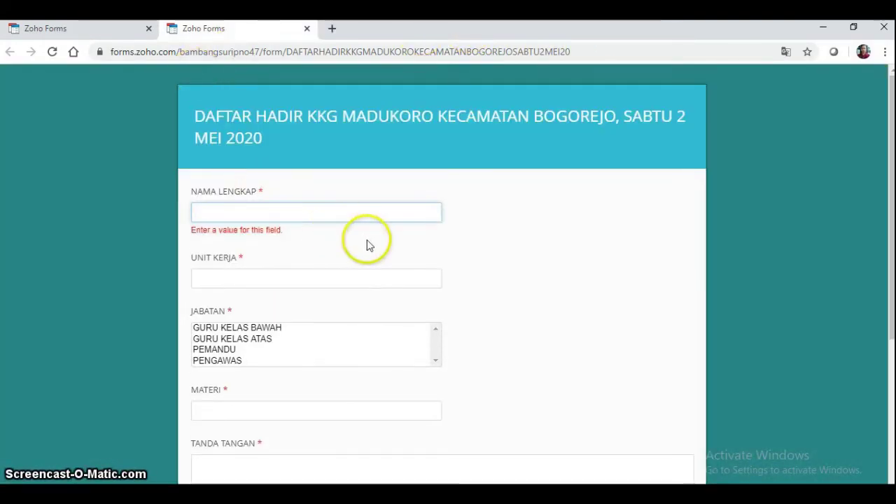
- Open the live DAFTAR HADIR form from the All Forms list
{"action": "left_click", "coordinate": [84, 33]}
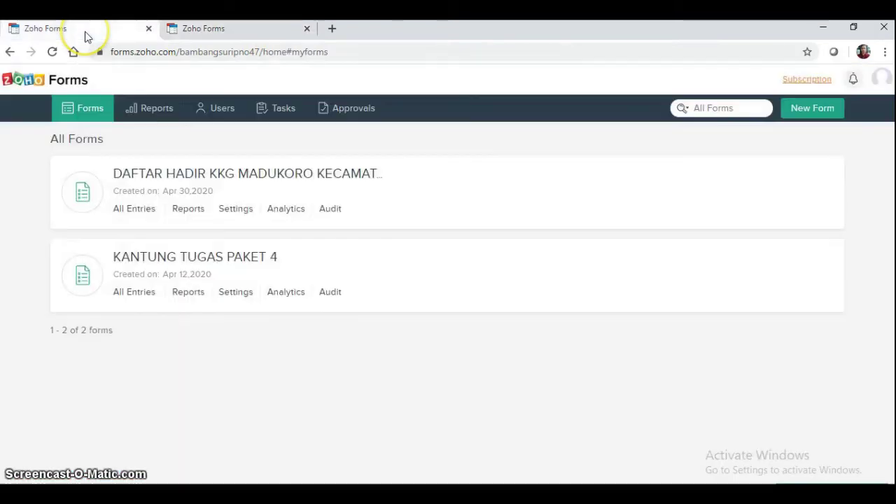
{"action": "left_click", "coordinate": [306, 175]}
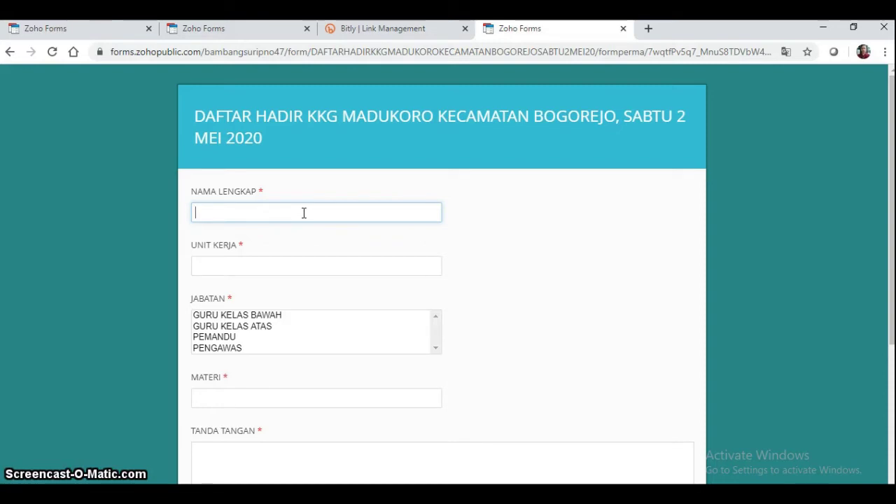
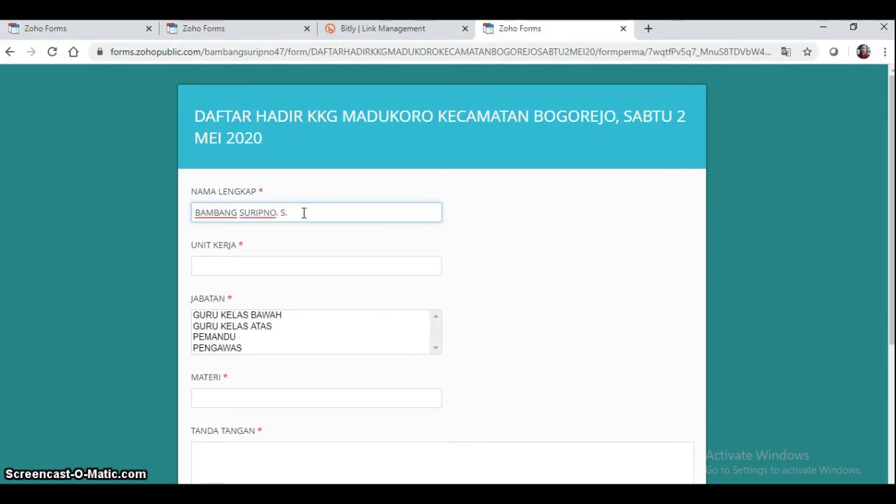
- Enter the attendee's full name with academic title, and SDN 2 BOGOREJO as UNIT KERJA
{"action": "type", "text": "Pd"}
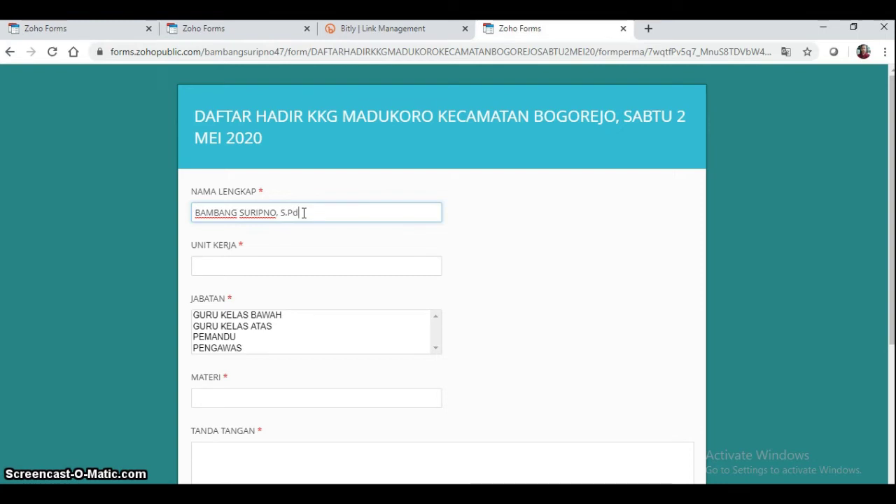
{"action": "type", "text": ".SD"}
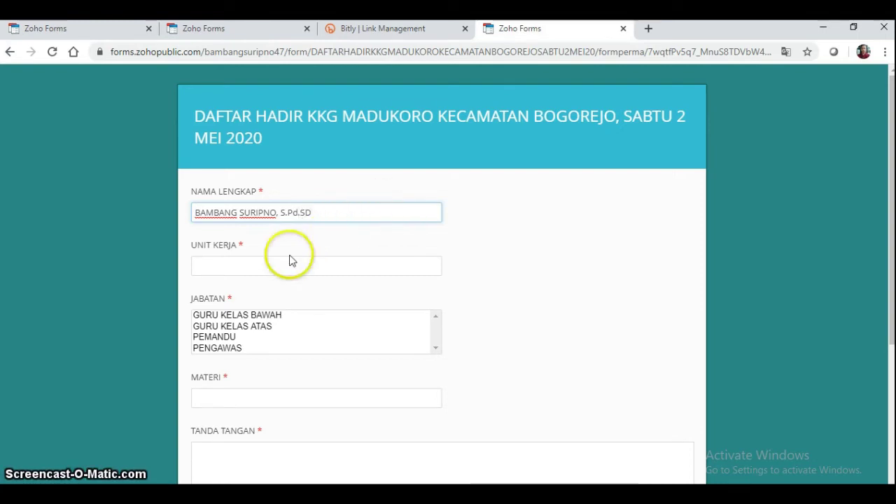
{"action": "left_click", "coordinate": [272, 266]}
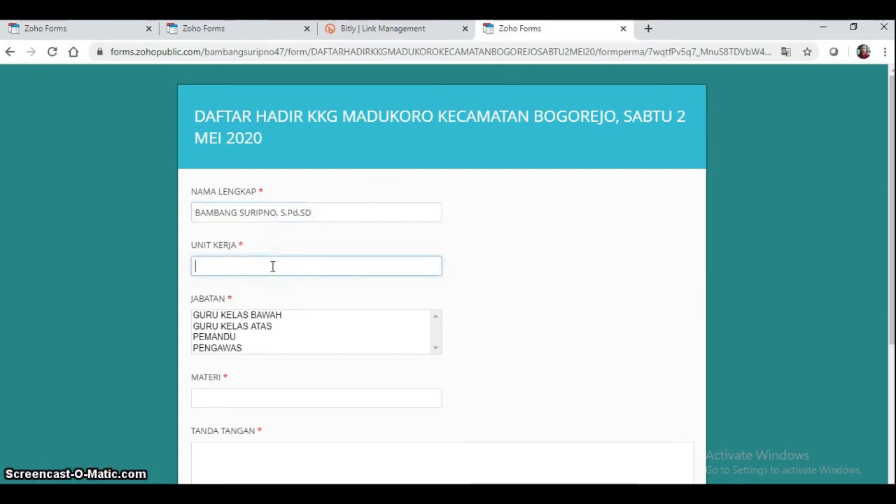
{"action": "left_click", "coordinate": [240, 210]}
{"action": "left_click", "coordinate": [259, 270]}
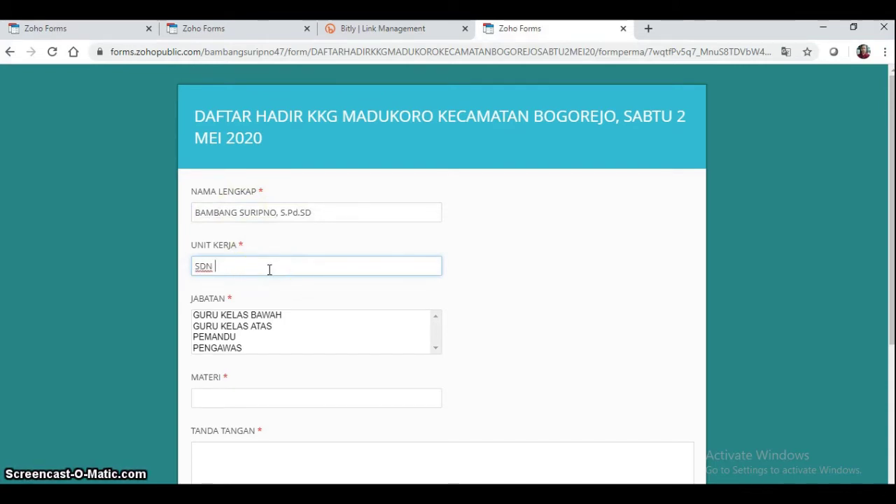
{"action": "type", "text": "SDN 2 BOGOREJO"}
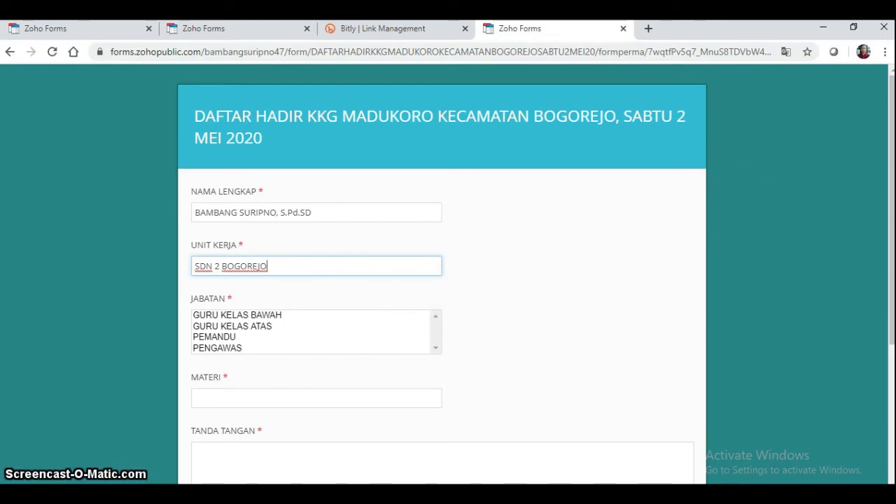
{"action": "left_click_drag", "start_coordinate": [890, 152], "coordinate": [892, 175]}
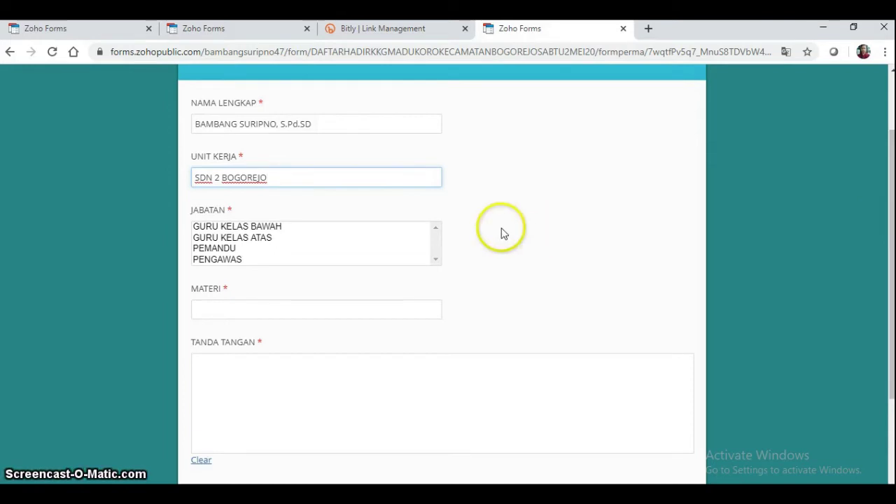
- Set JABATAN to GURU KELAS ATAS and MATERI to 'Pengembangan / pembuatan alat peraga 3'
{"action": "left_click", "coordinate": [261, 240]}
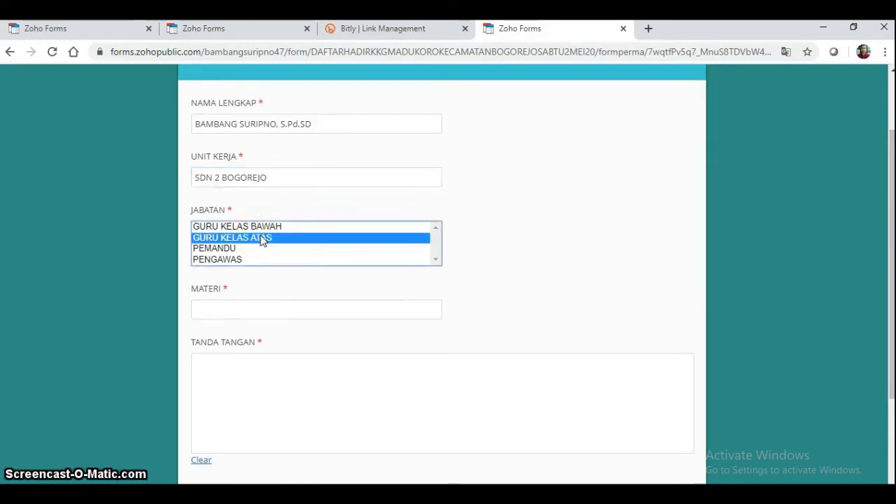
{"action": "left_click", "coordinate": [296, 234]}
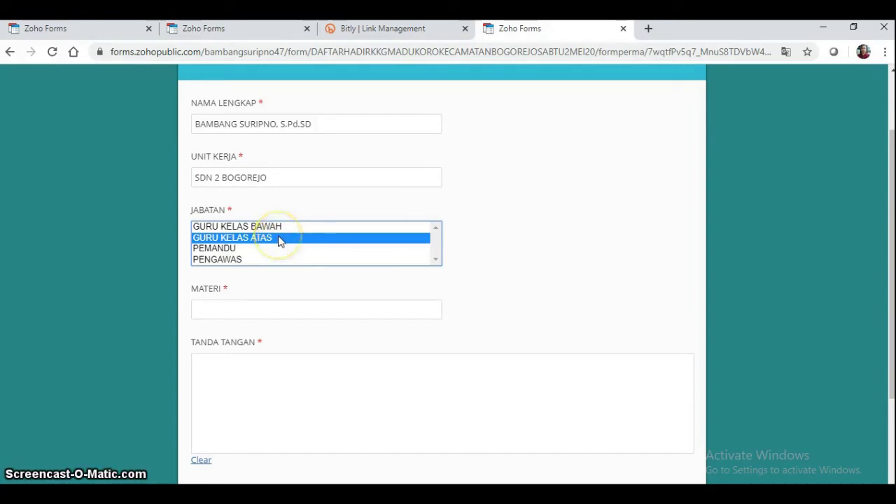
{"action": "key", "text": "Return"}
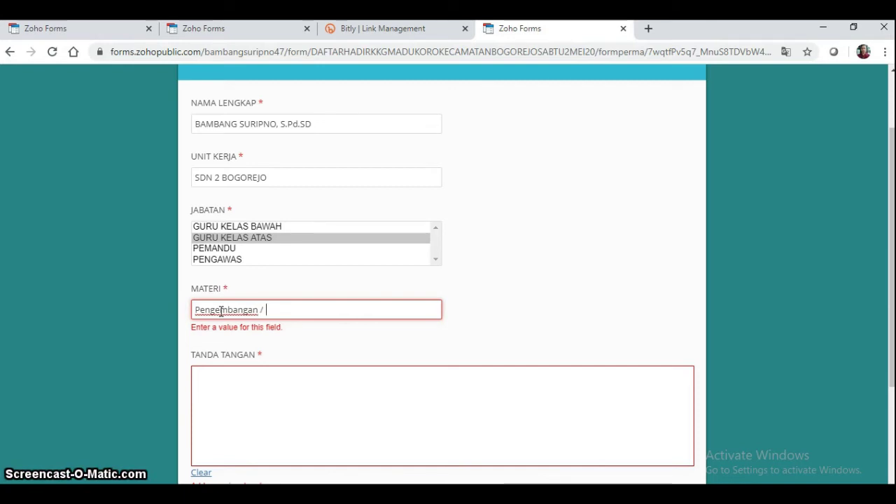
{"action": "type", "text": "pembua"}
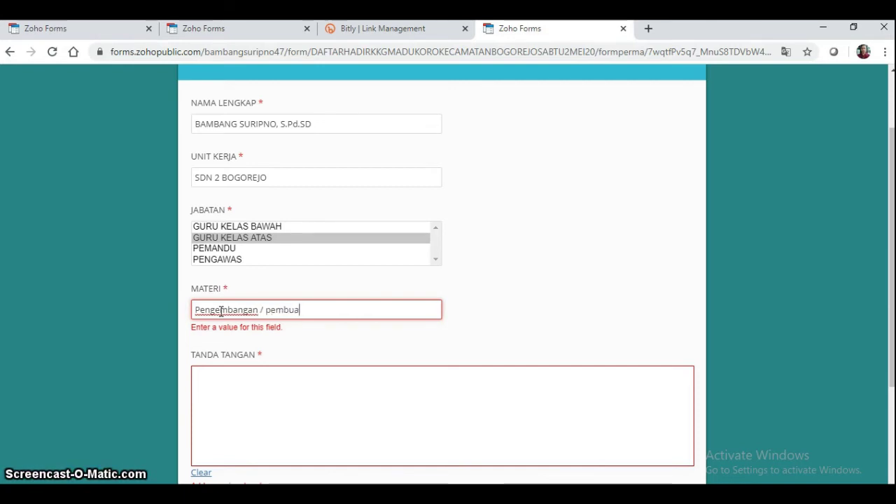
{"action": "type", "text": "r"}
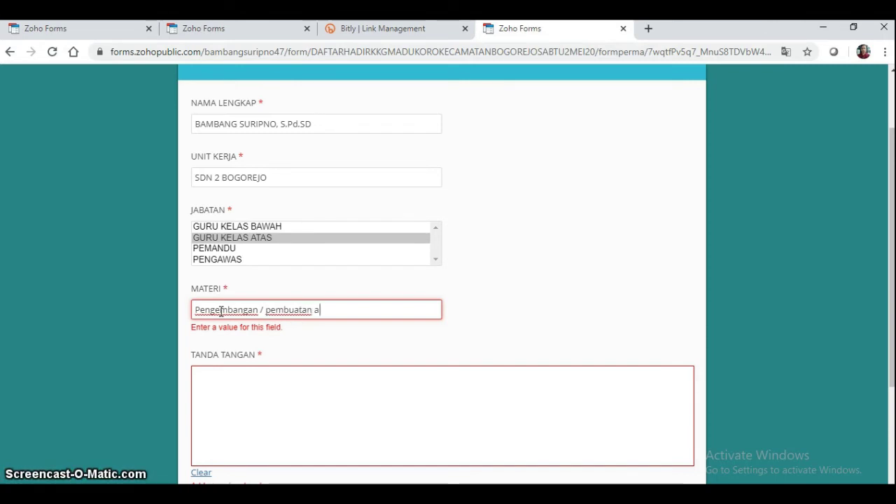
{"action": "type", "text": " alat pe"}
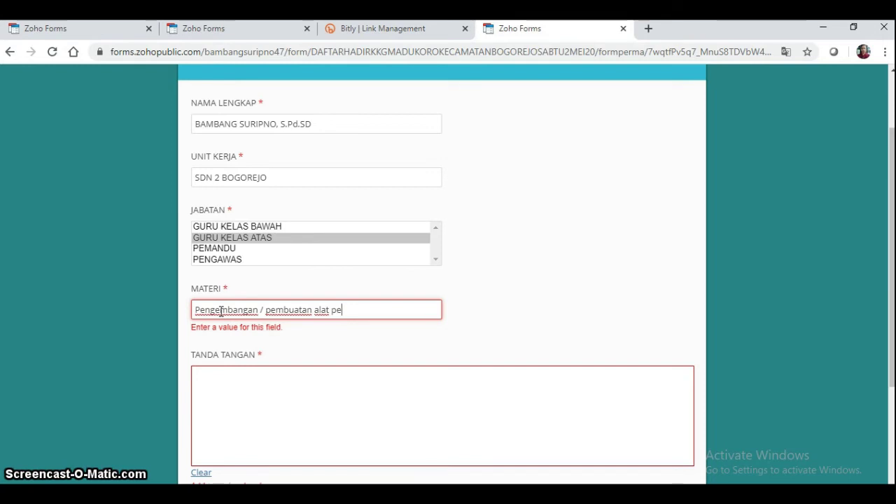
{"action": "type", "text": "raga 3"}
{"action": "left_click", "coordinate": [351, 395]}
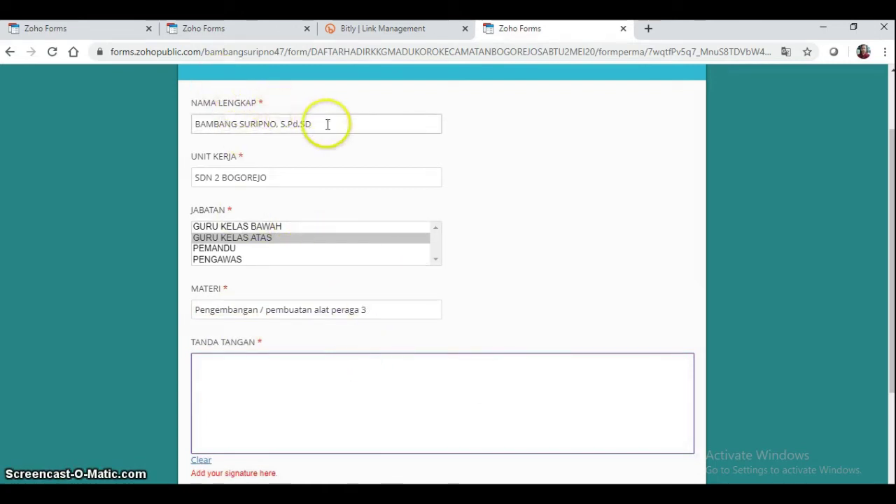
- Adjust the JABATAN choice and bring the TANDA TANGAN signature pad into view
{"action": "left_click", "coordinate": [294, 238]}
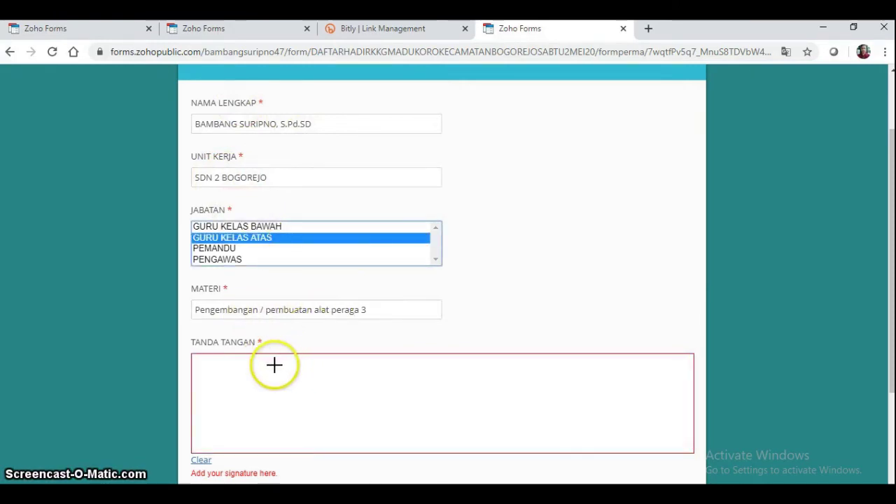
{"action": "left_click", "coordinate": [283, 343]}
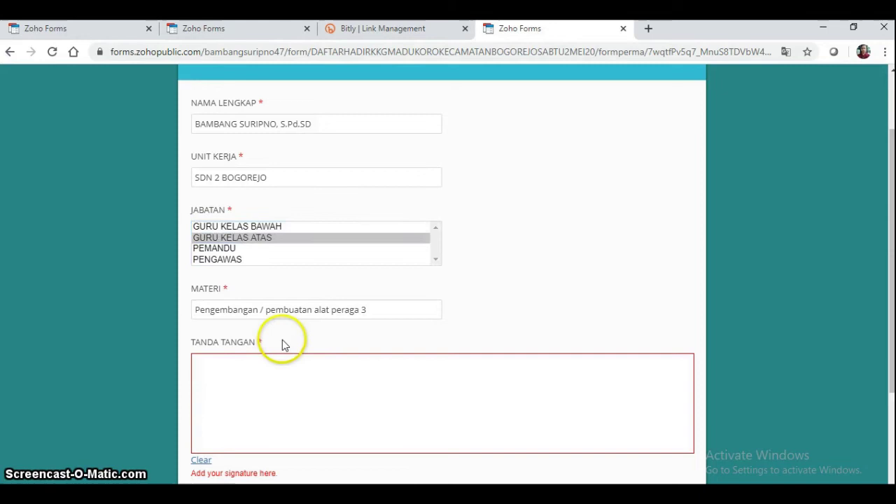
{"action": "left_click", "coordinate": [313, 259]}
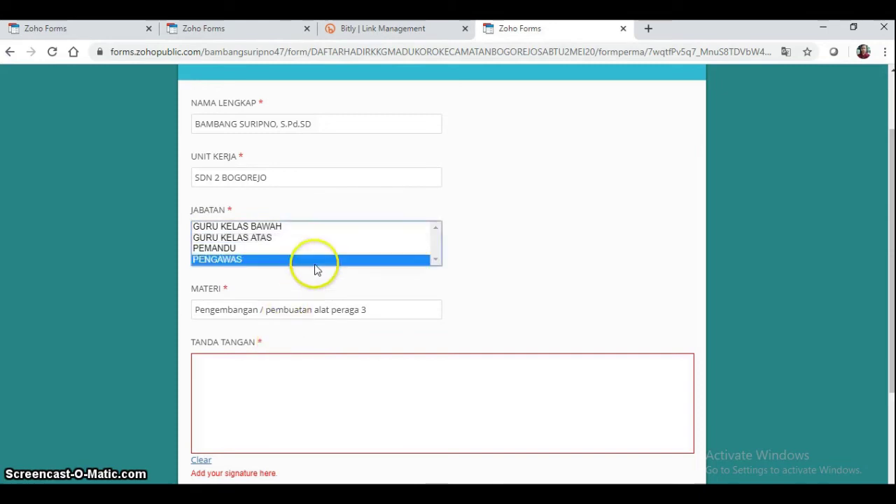
{"action": "left_click", "coordinate": [327, 382]}
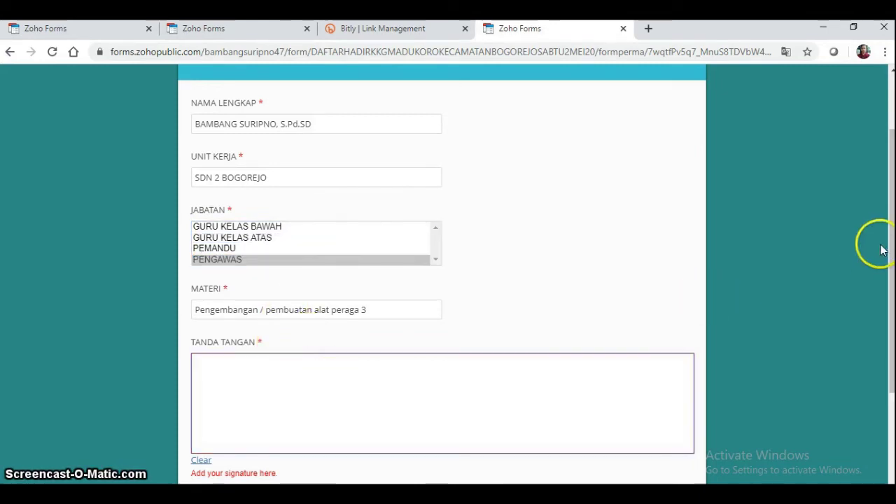
{"action": "left_click_drag", "start_coordinate": [889, 235], "coordinate": [880, 311]}
{"action": "left_click_drag", "start_coordinate": [678, 235], "coordinate": [604, 234]}
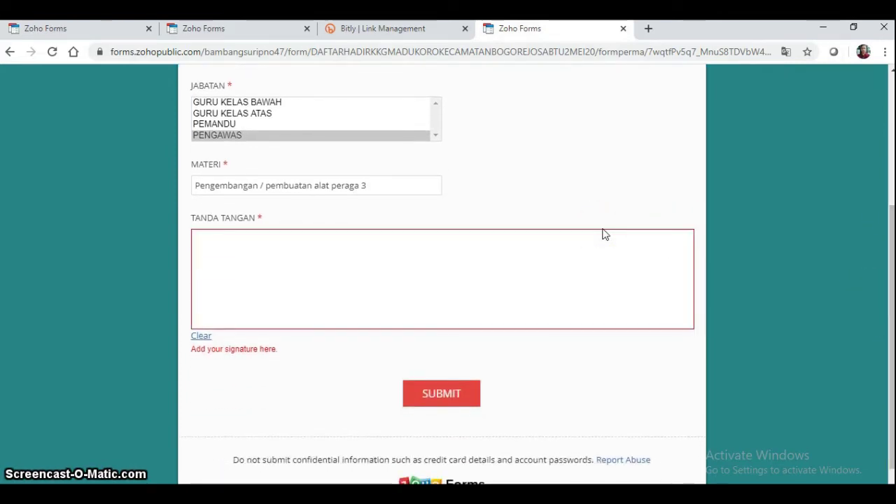
{"action": "scroll", "coordinate": [592, 228], "scroll_direction": "up", "scroll_amount": 5, "text": "ctrl"}
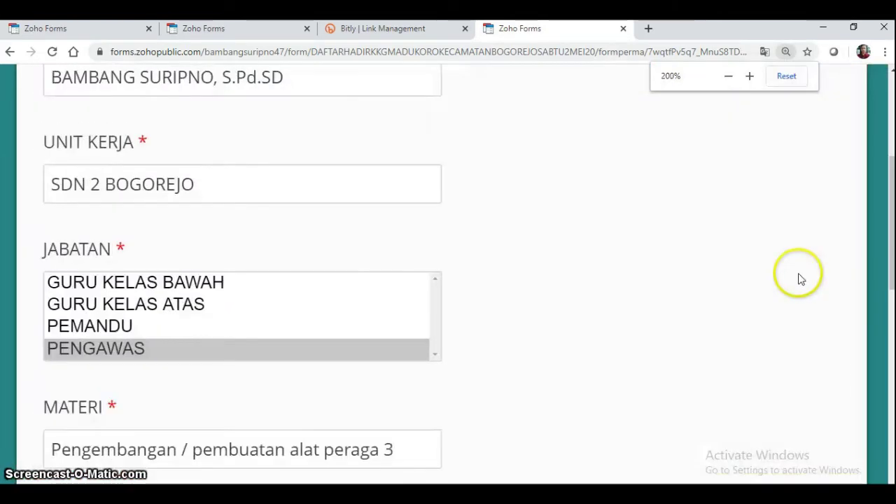
{"action": "left_click_drag", "start_coordinate": [883, 224], "coordinate": [887, 233]}
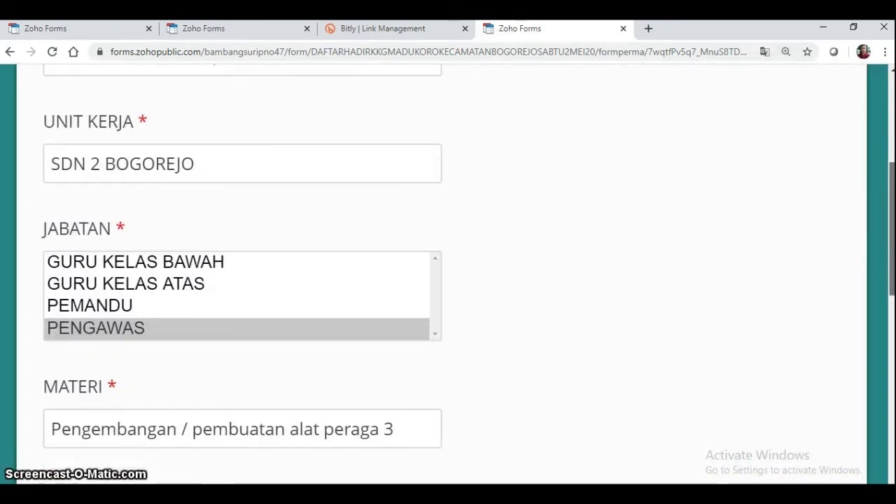
{"action": "scroll", "coordinate": [448, 280], "scroll_direction": "down", "scroll_amount": 3}
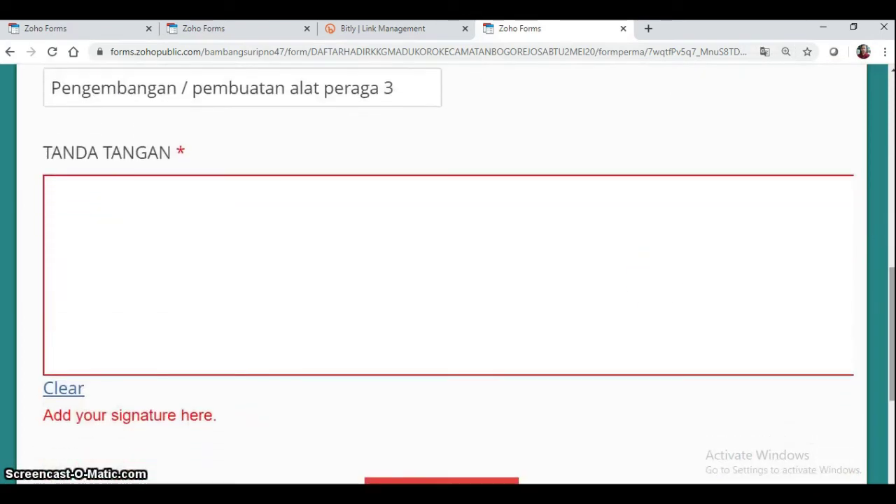
- Draw a handwritten signature with an underline in the TANDA TANGAN pad
{"action": "left_click", "coordinate": [382, 244]}
{"action": "mouse_move", "coordinate": [383, 244]}
{"action": "left_mouse_down"}
{"action": "mouse_move", "coordinate": [312, 238]}
{"action": "mouse_move", "coordinate": [393, 229]}
{"action": "mouse_move", "coordinate": [402, 298]}
{"action": "mouse_move", "coordinate": [346, 272]}
{"action": "mouse_move", "coordinate": [278, 314]}
{"action": "left_mouse_up"}
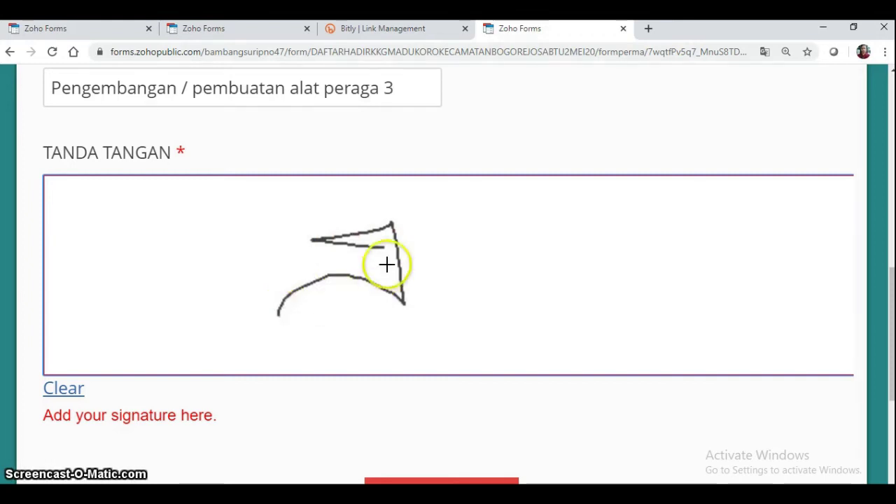
{"action": "mouse_move", "coordinate": [399, 232]}
{"action": "left_mouse_down"}
{"action": "mouse_move", "coordinate": [421, 291]}
{"action": "mouse_move", "coordinate": [434, 212]}
{"action": "mouse_move", "coordinate": [441, 287]}
{"action": "mouse_move", "coordinate": [480, 228]}
{"action": "mouse_move", "coordinate": [496, 226]}
{"action": "mouse_move", "coordinate": [502, 266]}
{"action": "mouse_move", "coordinate": [469, 287]}
{"action": "left_mouse_up"}
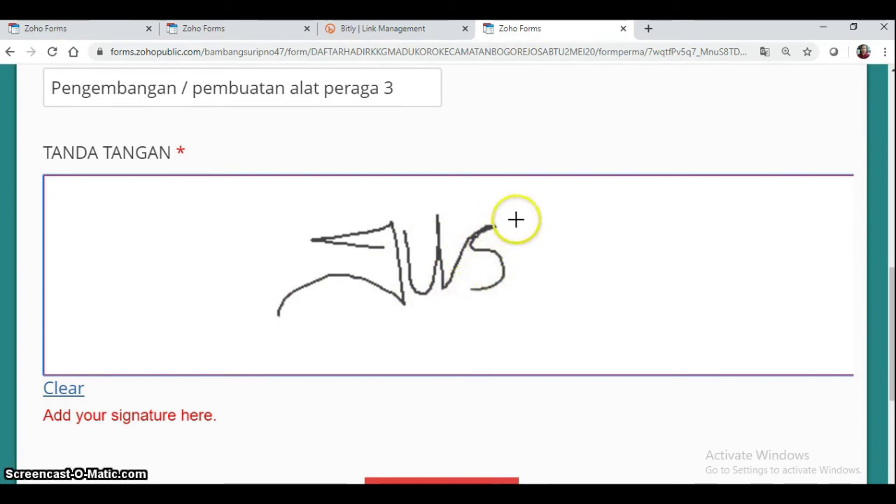
{"action": "mouse_move", "coordinate": [516, 221]}
{"action": "left_mouse_down"}
{"action": "mouse_move", "coordinate": [514, 277]}
{"action": "mouse_move", "coordinate": [575, 253]}
{"action": "left_mouse_up"}
{"action": "left_click_drag", "start_coordinate": [479, 261], "coordinate": [533, 240]}
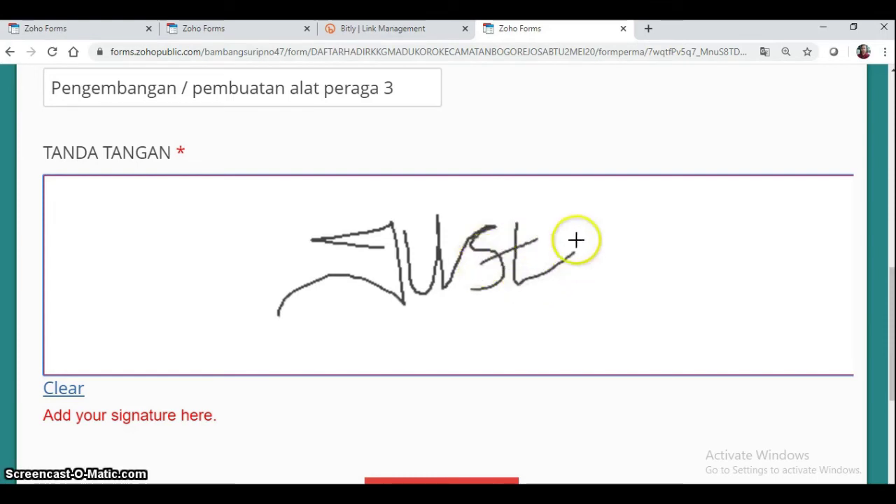
{"action": "mouse_move", "coordinate": [574, 262]}
{"action": "left_mouse_down"}
{"action": "mouse_move", "coordinate": [595, 256]}
{"action": "mouse_move", "coordinate": [606, 324]}
{"action": "left_mouse_up"}
{"action": "mouse_move", "coordinate": [314, 329]}
{"action": "left_mouse_down"}
{"action": "mouse_move", "coordinate": [585, 279]}
{"action": "mouse_move", "coordinate": [677, 272]}
{"action": "left_mouse_up"}
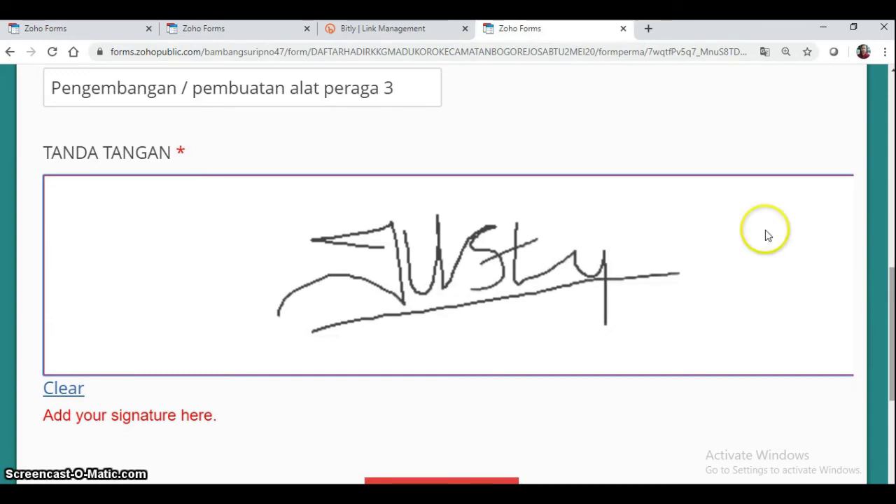
{"action": "key", "text": "ctrl+minus"}
{"action": "key", "text": "ctrl+minus"}
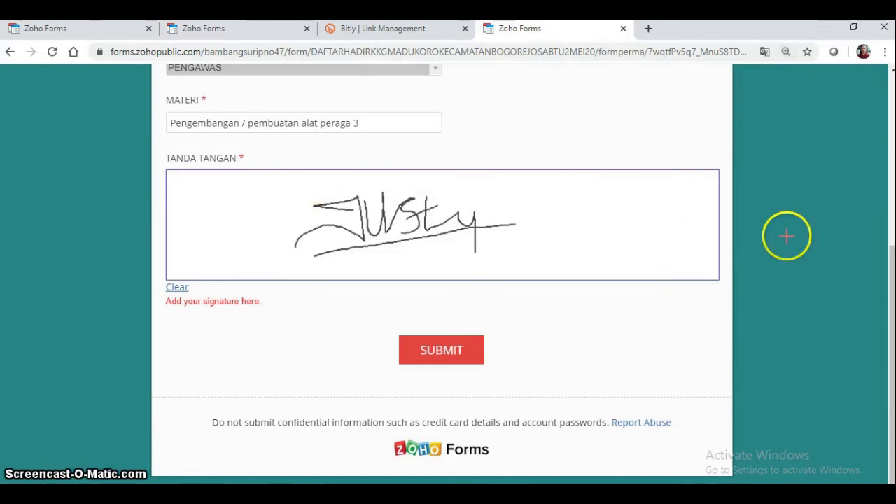
{"action": "left_click_drag", "start_coordinate": [891, 302], "coordinate": [877, 166]}
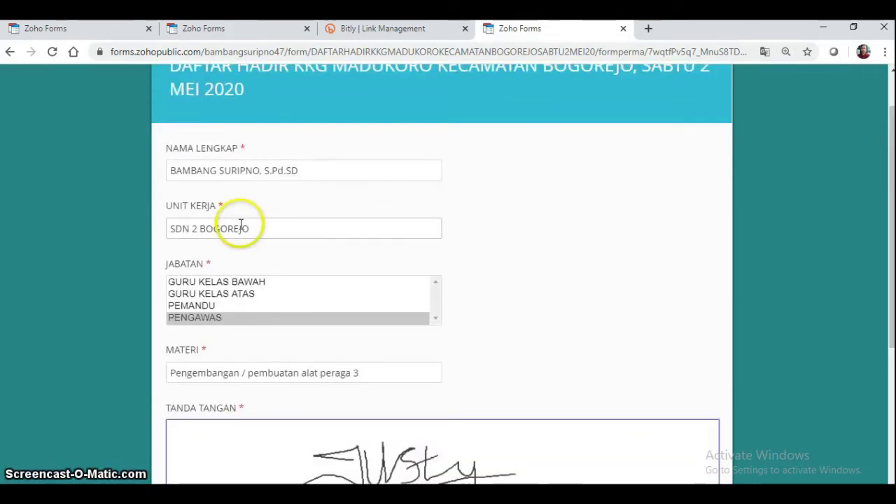
{"action": "left_click_drag", "start_coordinate": [260, 232], "coordinate": [168, 229]}
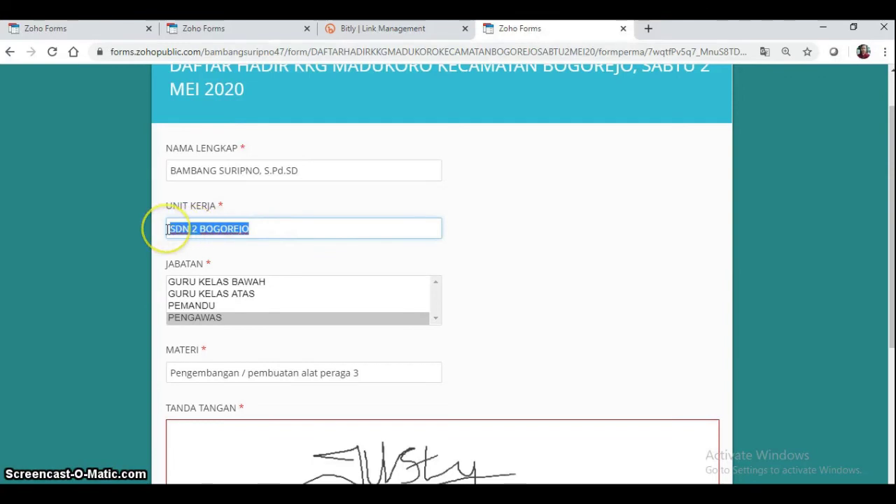
{"action": "key", "text": "BackSpace"}
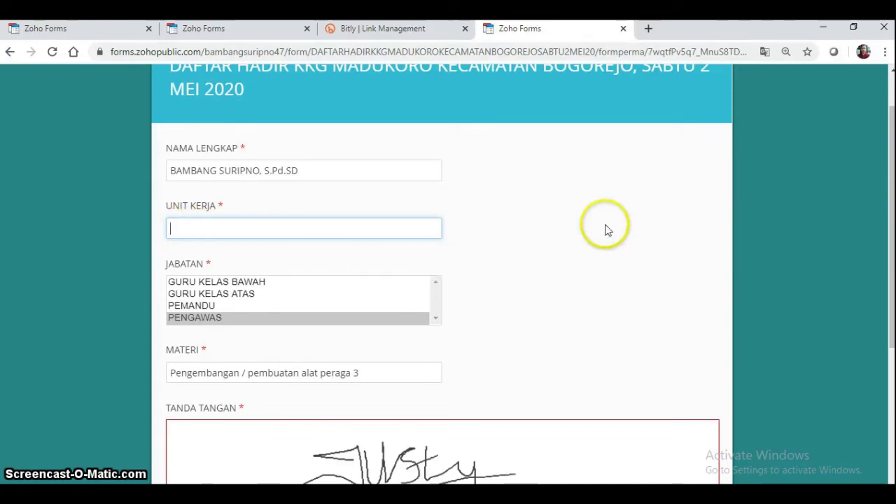
{"action": "left_click", "coordinate": [550, 245]}
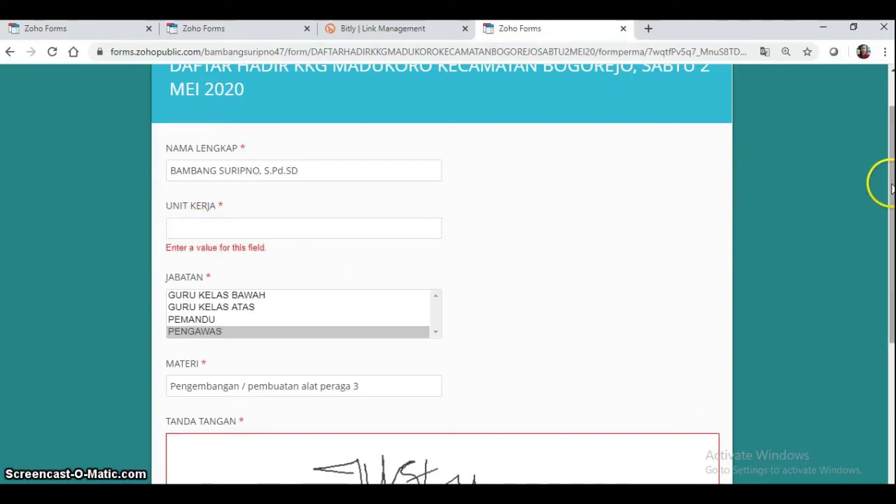
{"action": "left_click_drag", "start_coordinate": [890, 188], "coordinate": [882, 344]}
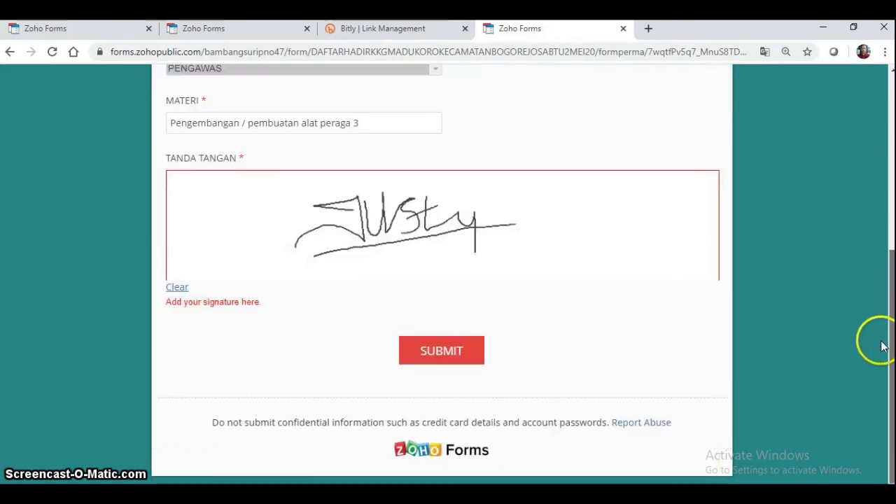
{"action": "left_click", "coordinate": [462, 352]}
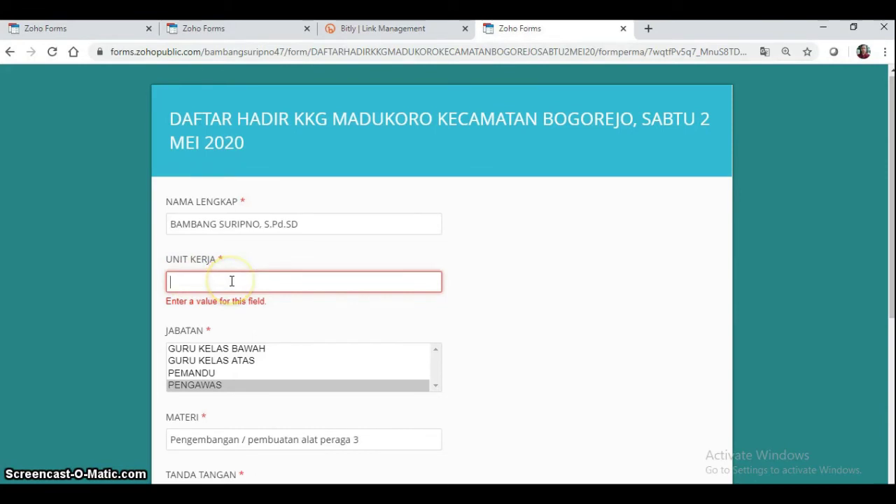
{"action": "type", "text": "sdn 2 bog"}
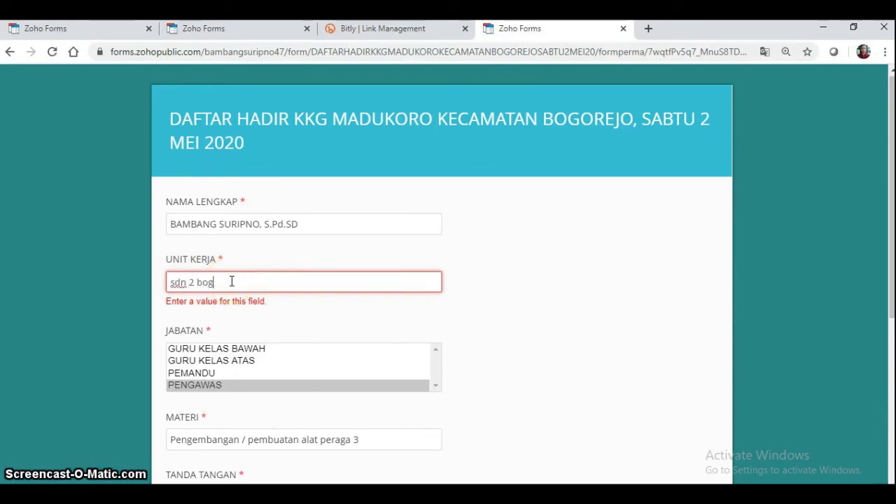
{"action": "type", "text": "orejo"}
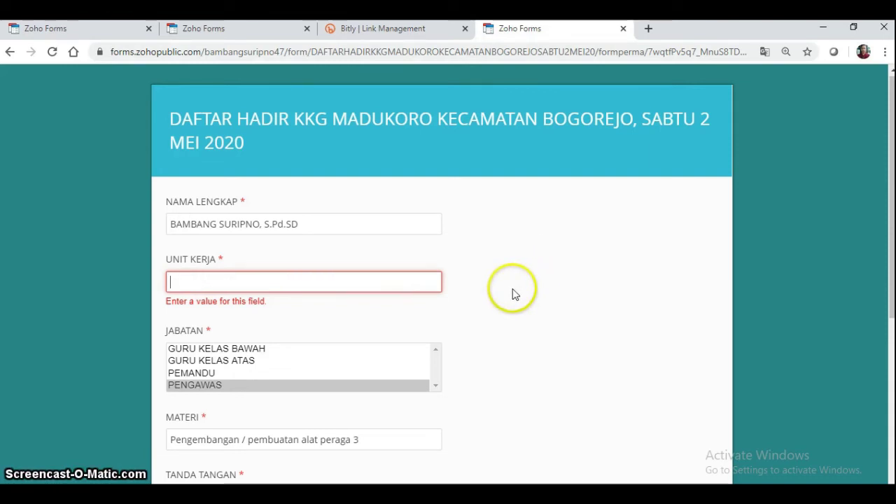
{"action": "type", "text": "SDN 2 B"}
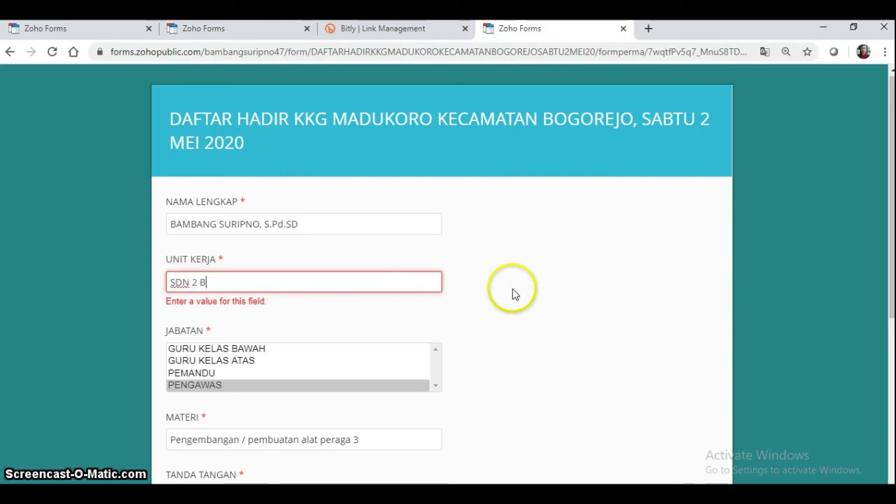
{"action": "type", "text": "OGOREJO"}
{"action": "left_click_drag", "start_coordinate": [881, 201], "coordinate": [886, 300]}
{"action": "left_click", "coordinate": [482, 145]}
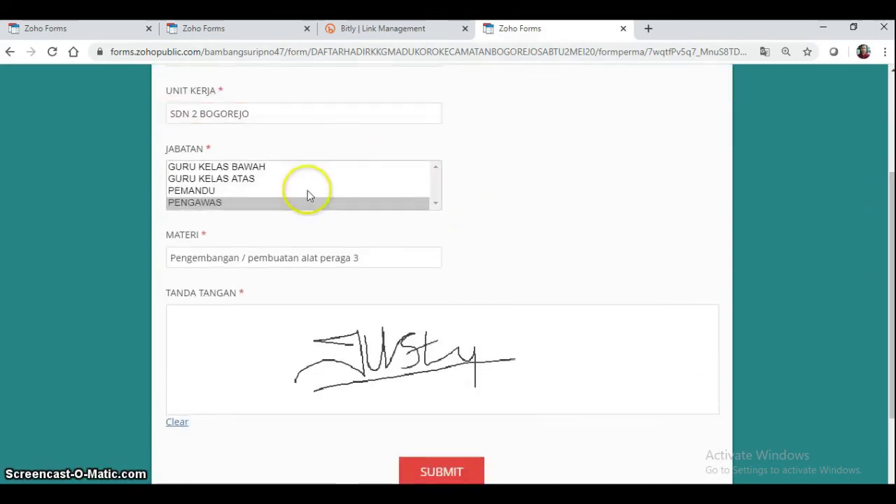
{"action": "left_click_drag", "start_coordinate": [885, 266], "coordinate": [880, 326]}
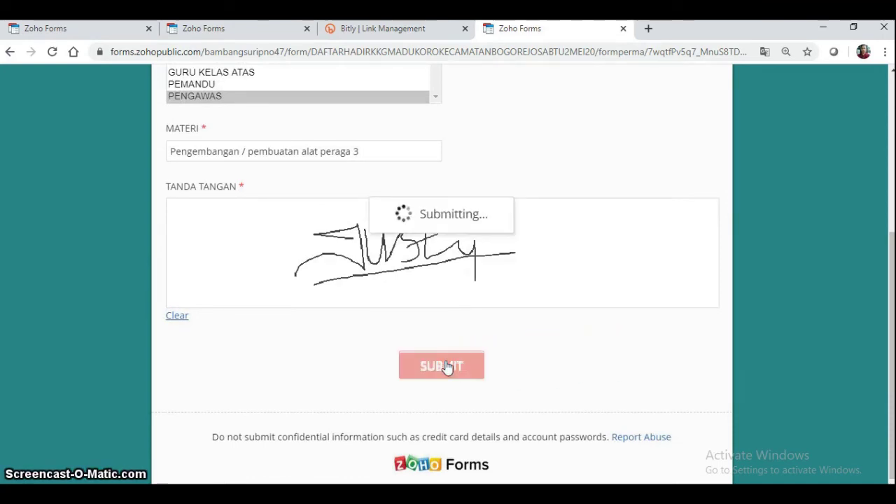
- Submit the completed, signed attendance form
{"action": "left_click", "coordinate": [461, 313]}
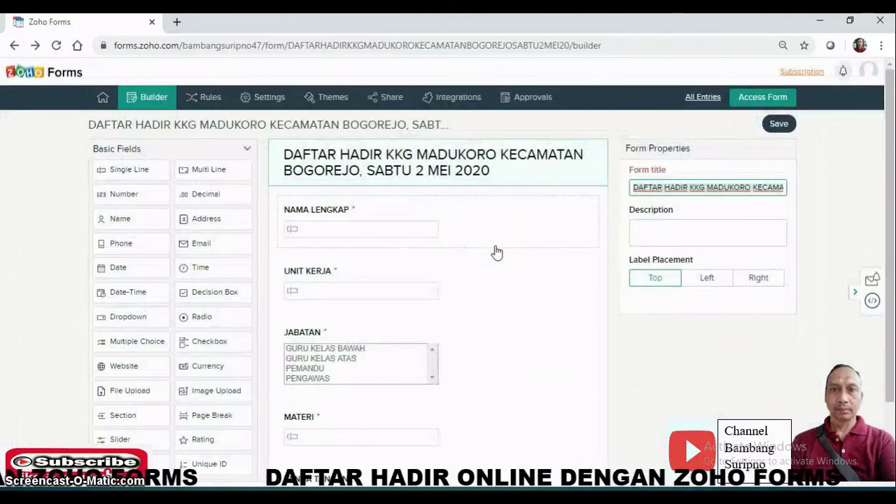
- Show the single submitted attendance entry in All Entries and bring up the Export Data options
{"action": "left_click", "coordinate": [576, 225]}
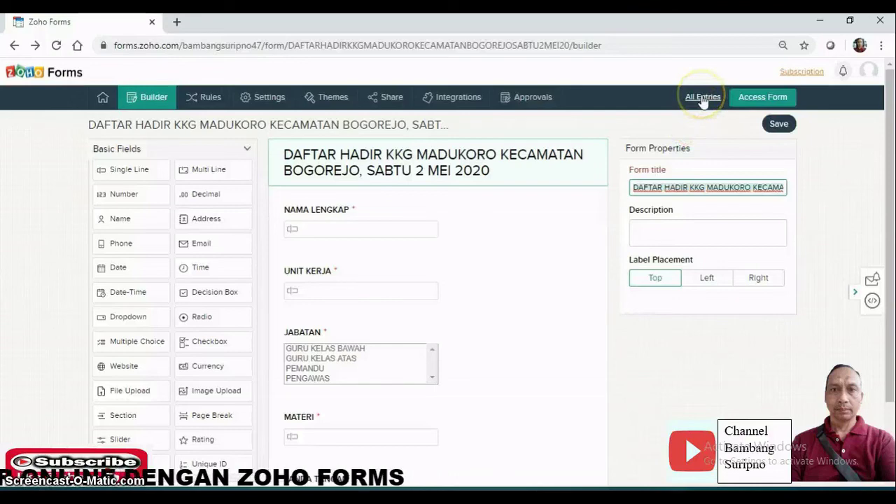
{"action": "left_click", "coordinate": [703, 99]}
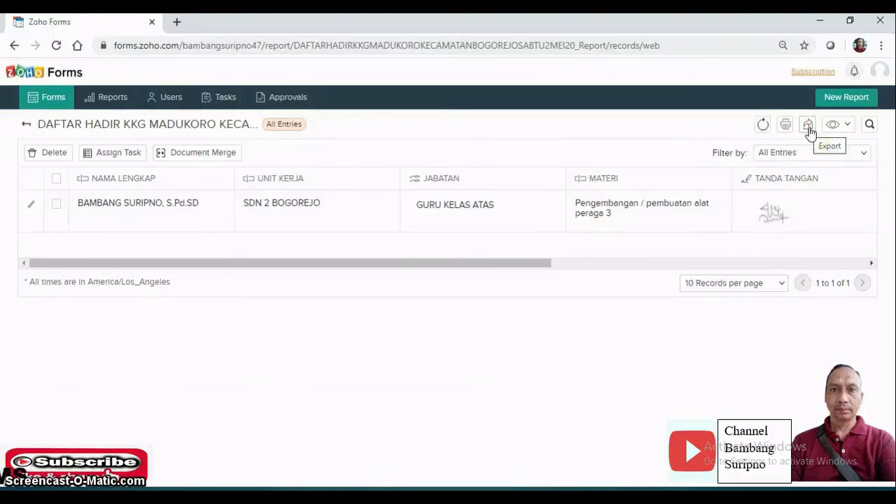
{"action": "left_click", "coordinate": [809, 130]}
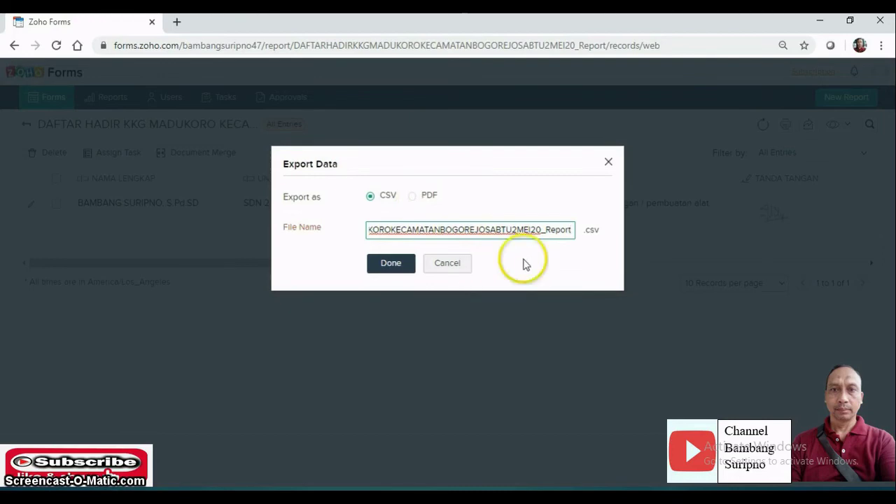
- Export the attendance entries in PDF format and save the report to Documents
{"action": "left_click", "coordinate": [416, 200]}
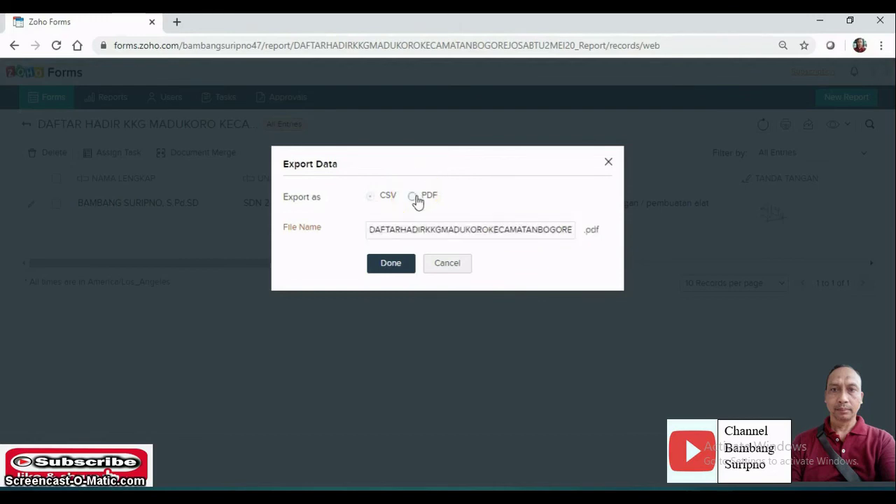
{"action": "left_click", "coordinate": [392, 264]}
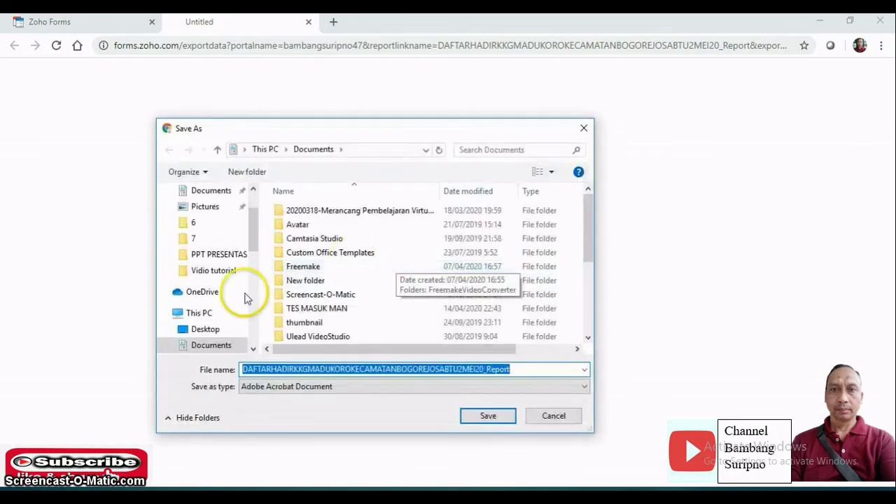
{"action": "left_click", "coordinate": [208, 347]}
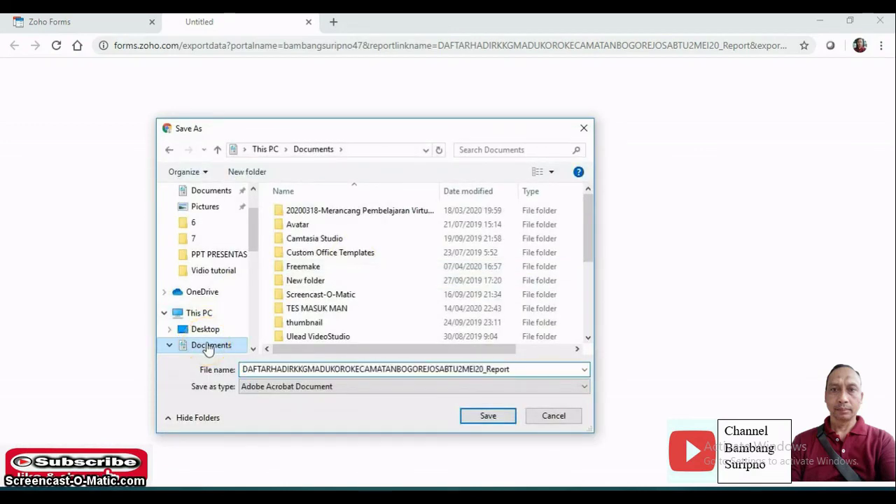
{"action": "left_click", "coordinate": [487, 416]}
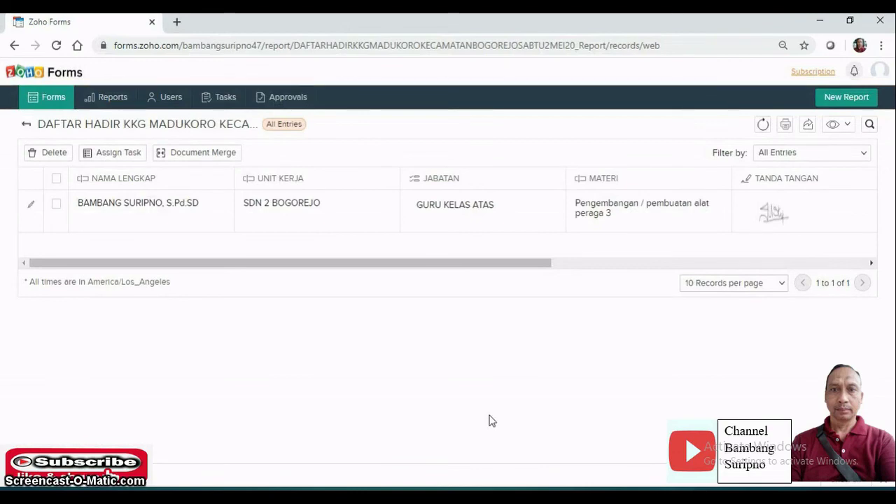
{"action": "left_click", "coordinate": [368, 454]}
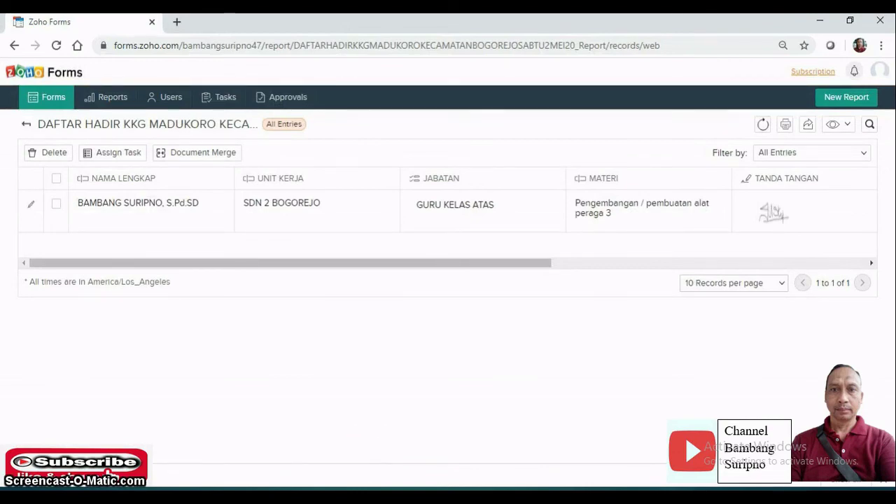
- Open the DAFTARHADIR attendance PDF from the Documents folder in File Explorer
{"action": "key", "text": "alt+Tab"}
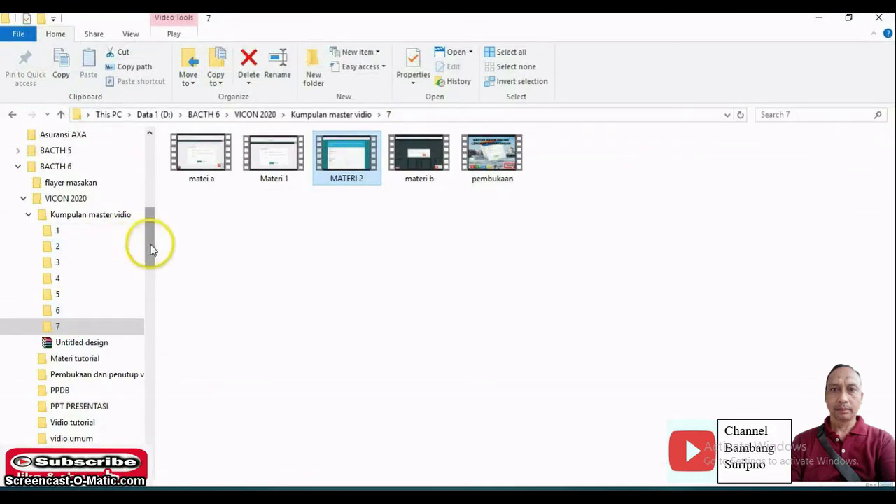
{"action": "left_click_drag", "start_coordinate": [151, 249], "coordinate": [142, 202]}
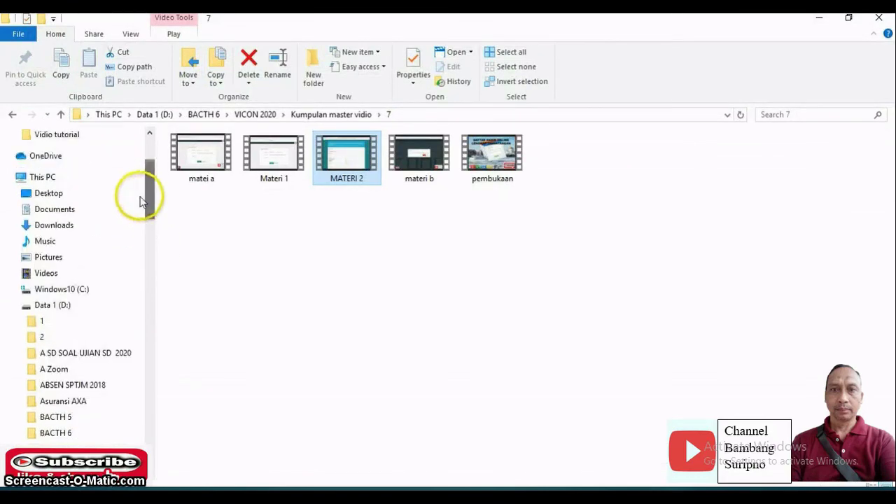
{"action": "left_click", "coordinate": [58, 211]}
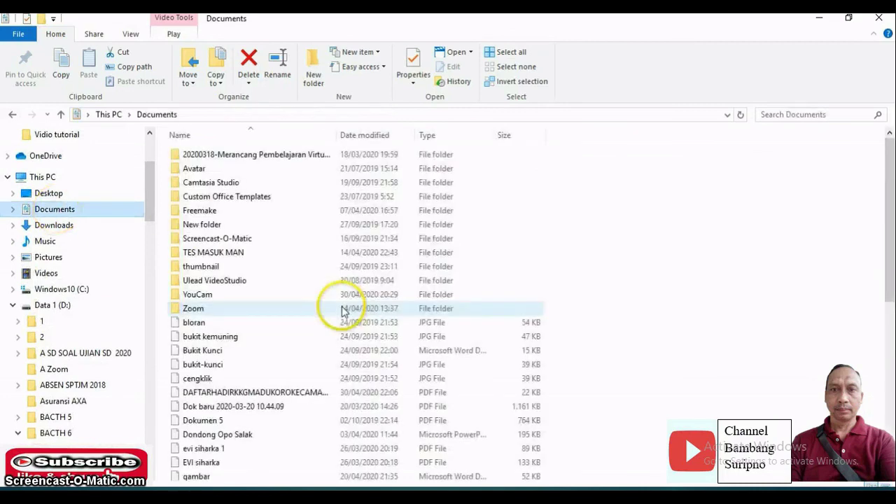
{"action": "left_click", "coordinate": [249, 393]}
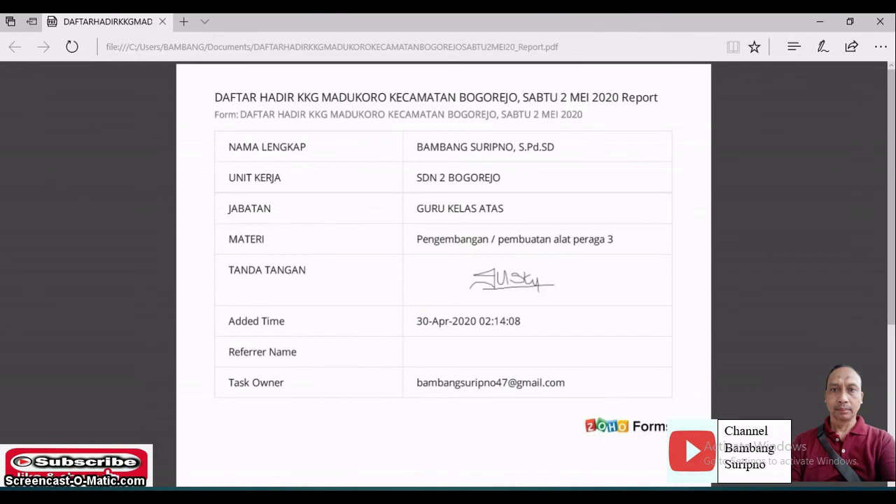
- Return from the PDF to the Zoho Forms attendance report listing the signed entry
{"action": "key", "text": "alt+Tab"}
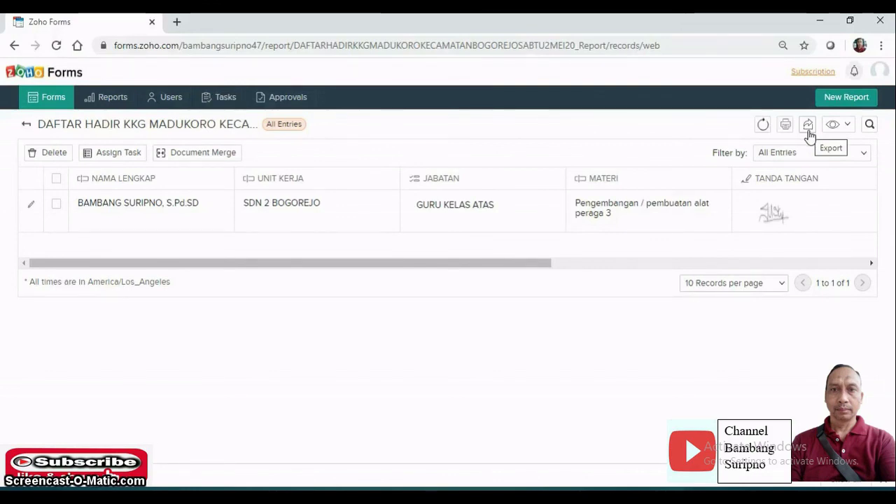
{"action": "left_click", "coordinate": [695, 205]}
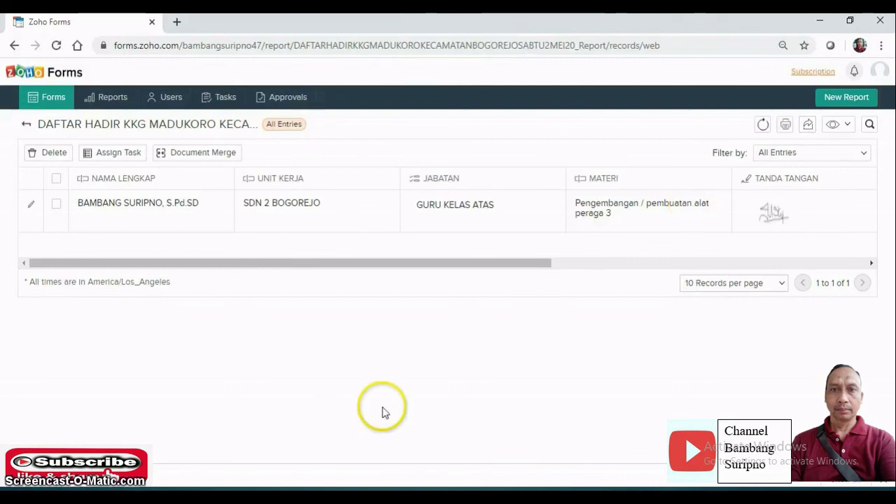